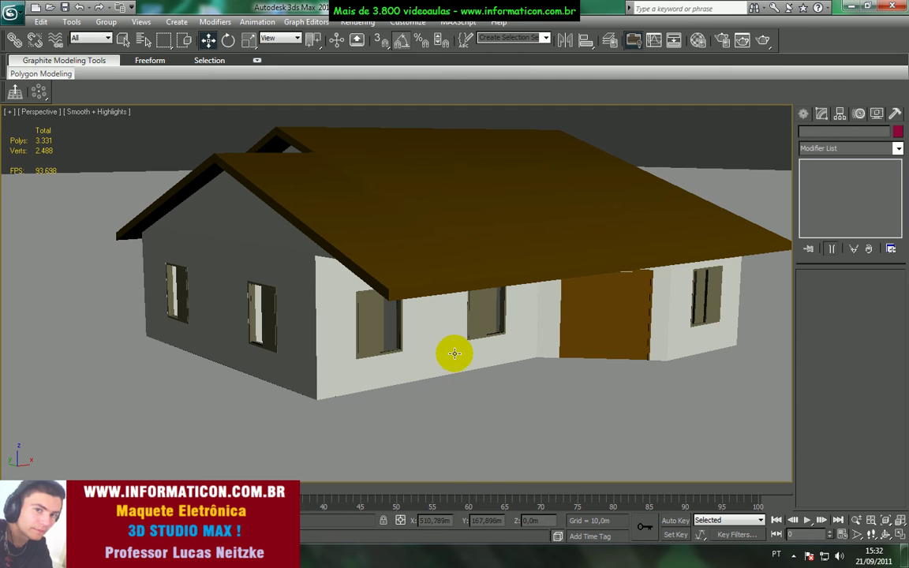
Step: Examine the house model's roof overhang and walls from several sides
mouse_move(455, 352)
alt+middle_down()
mouse_move(359, 362)
mouse_move(420, 356)
mouse_move(472, 406)
mouse_move(592, 371)
mouse_move(564, 394)
mouse_move(440, 363)
mouse_move(430, 375)
mouse_move(446, 406)
mouse_move(586, 404)
mouse_move(490, 401)
mouse_move(471, 353)
mouse_move(441, 357)
alt+middle_up()
scroll(420, 356, down, 5)
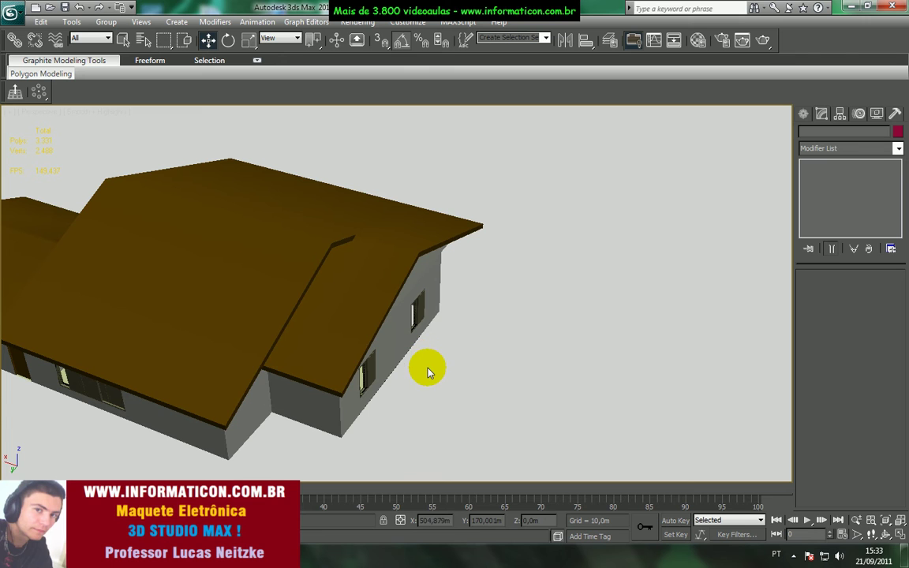
middle_drag(174, 319, 208, 266)
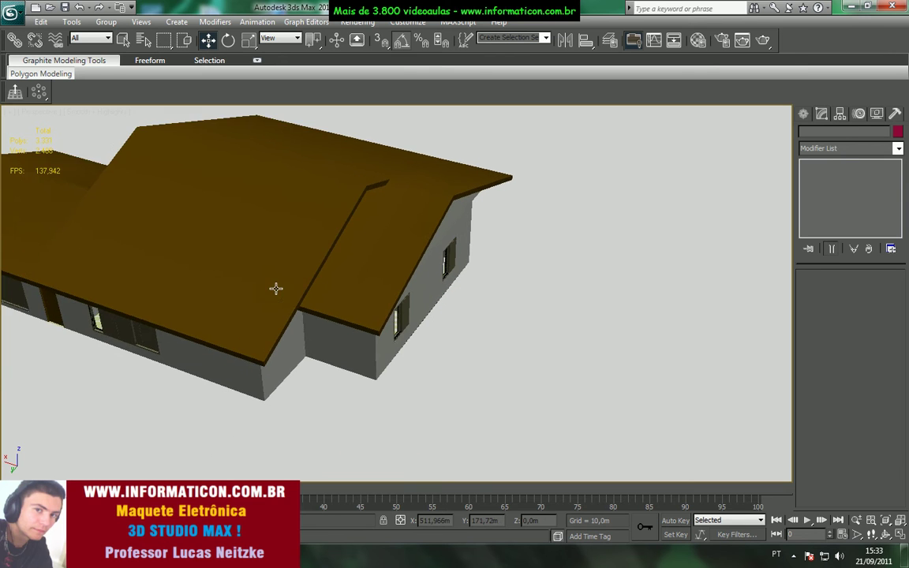
scroll(293, 300, up, 3)
middle_drag(382, 360, 416, 325)
scroll(407, 324, down, 5)
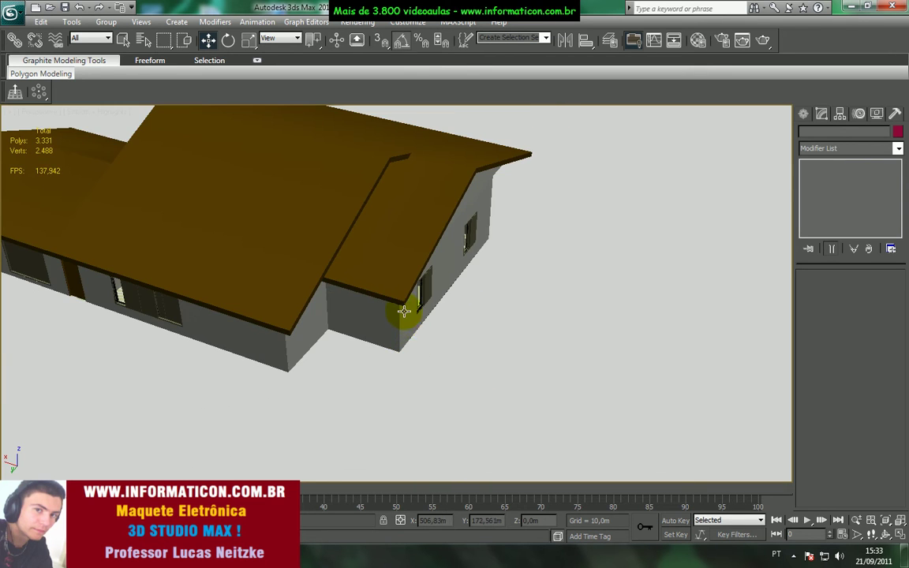
scroll(262, 356, down, 3)
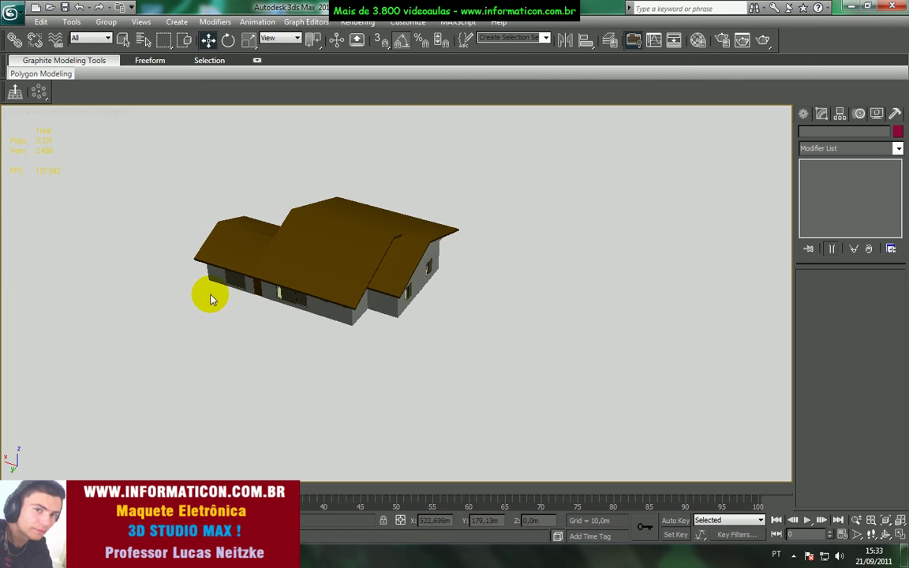
alt+middle_drag(305, 309, 264, 326)
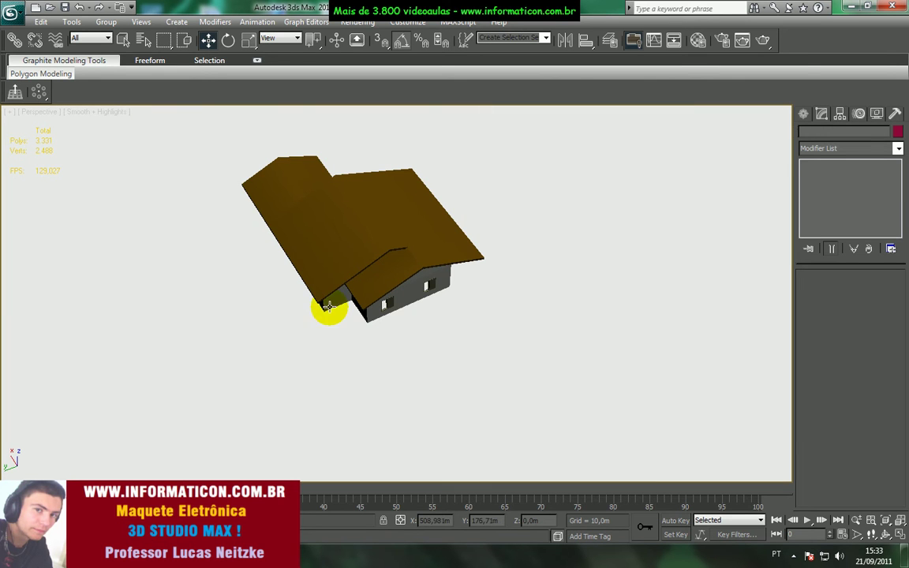
alt+middle_drag(484, 298, 285, 389)
scroll(511, 307, up, 4)
scroll(449, 300, up, 2)
scroll(371, 340, down, 2)
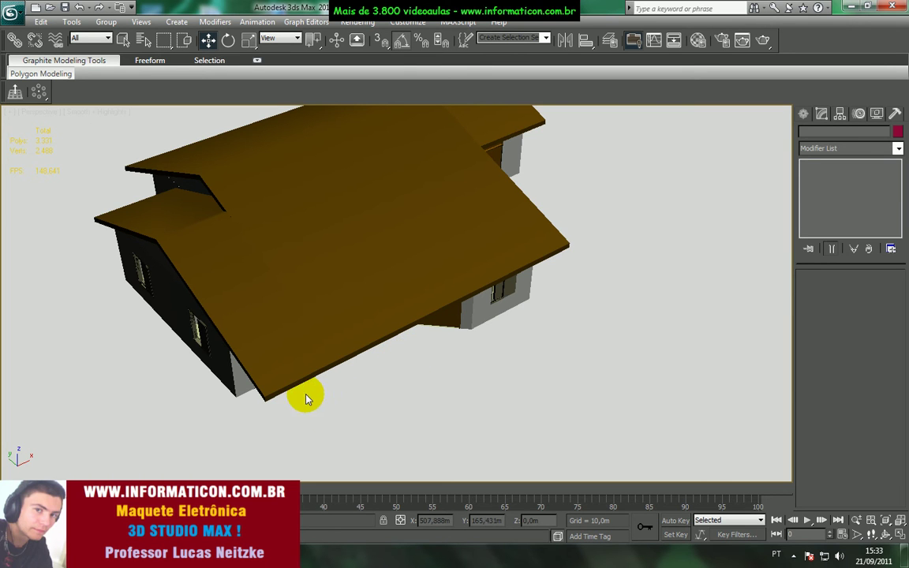
alt+middle_drag(399, 379, 294, 300)
alt+middle_drag(248, 280, 564, 278)
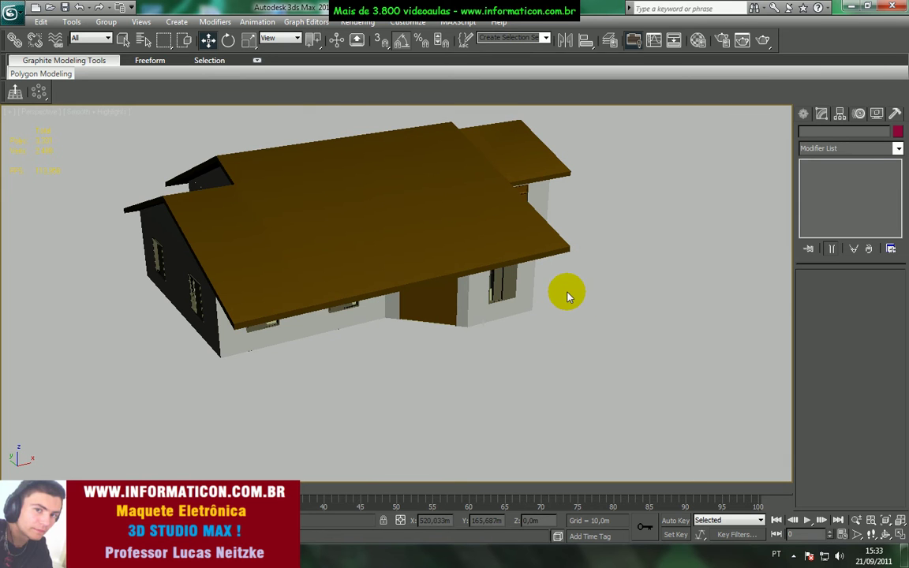
alt+middle_drag(560, 347, 547, 223)
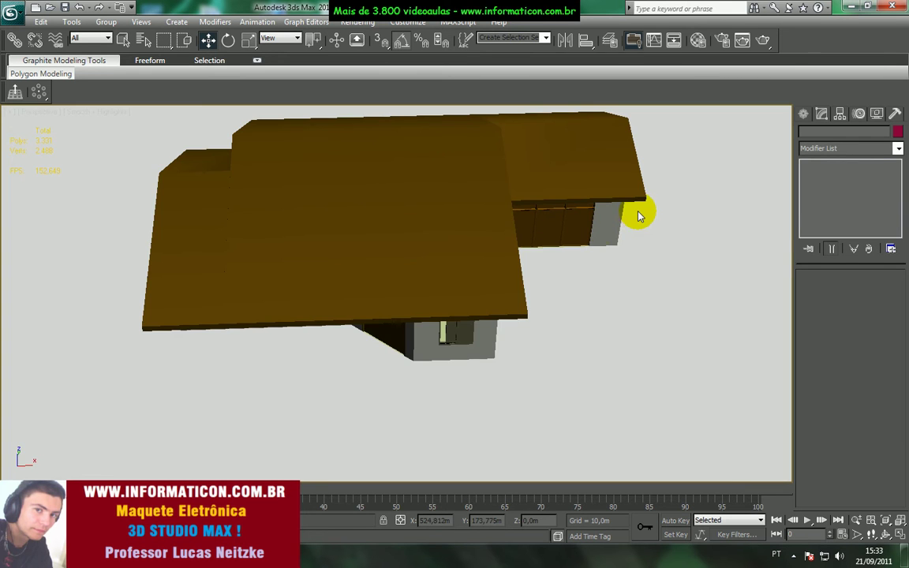
alt+middle_drag(629, 243, 473, 270)
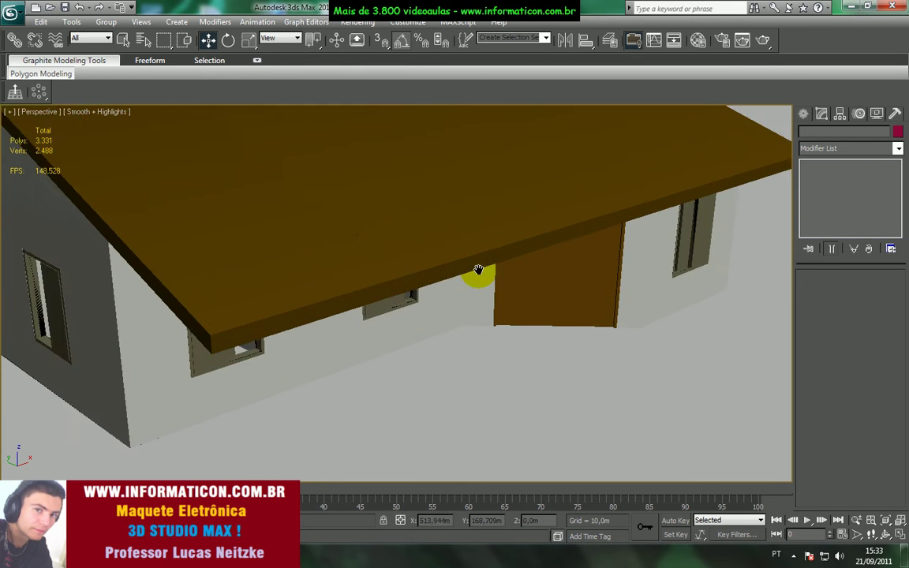
scroll(454, 292, down, 3)
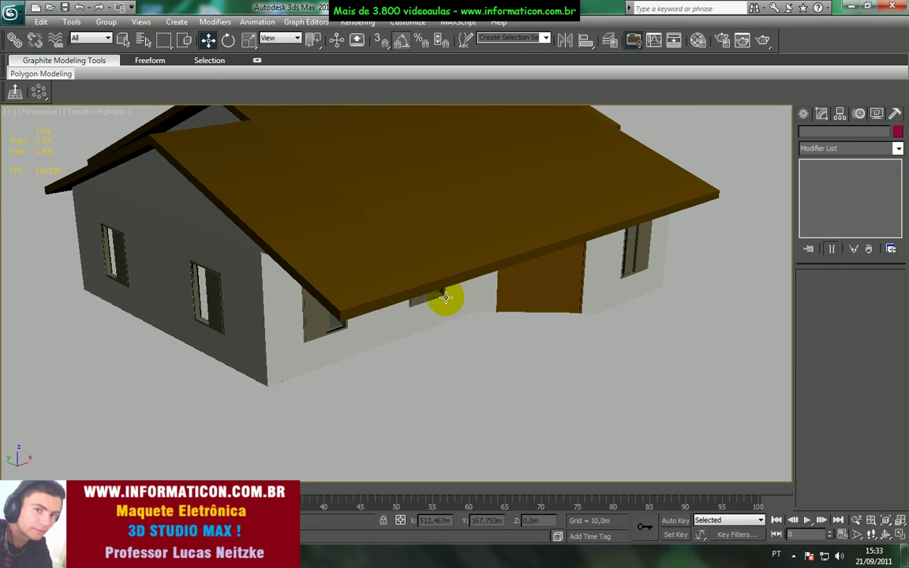
scroll(444, 298, up, 3)
scroll(440, 297, down, 3)
mouse_move(404, 288)
alt+middle_down()
mouse_move(368, 290)
mouse_move(422, 264)
mouse_move(433, 248)
mouse_move(438, 261)
mouse_move(414, 264)
mouse_move(426, 268)
mouse_move(402, 290)
mouse_move(409, 278)
alt+middle_up()
Step: In the top wireframe view, draw a box about 0.43 × 0.68 × 0.35 m at the roof outline's lower-left corner
click(804, 114)
click(826, 194)
key(t)
scroll(438, 262, up, 6)
middle_drag(500, 243, 361, 352)
key(F3)
scroll(375, 314, up, 6)
middle_drag(315, 310, 410, 329)
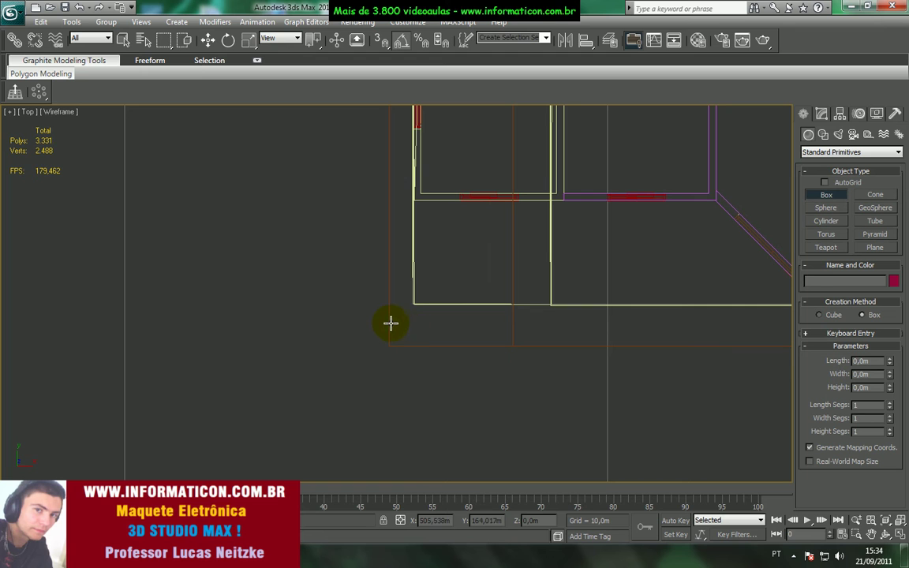
drag(387, 324, 420, 345)
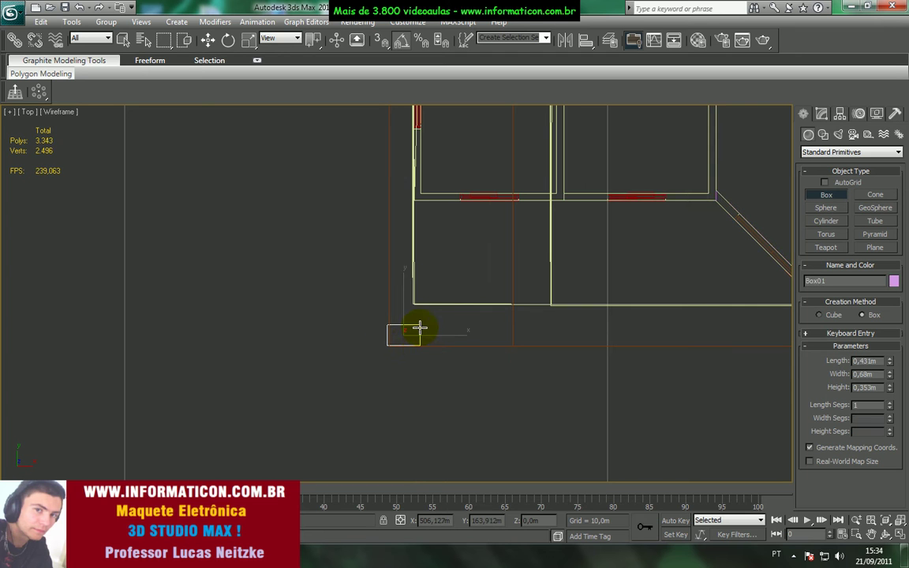
Step: Set the box's length, width and height to 0.5 m and nudge it to X 505.735 m, Y 163.803 m
click(822, 114)
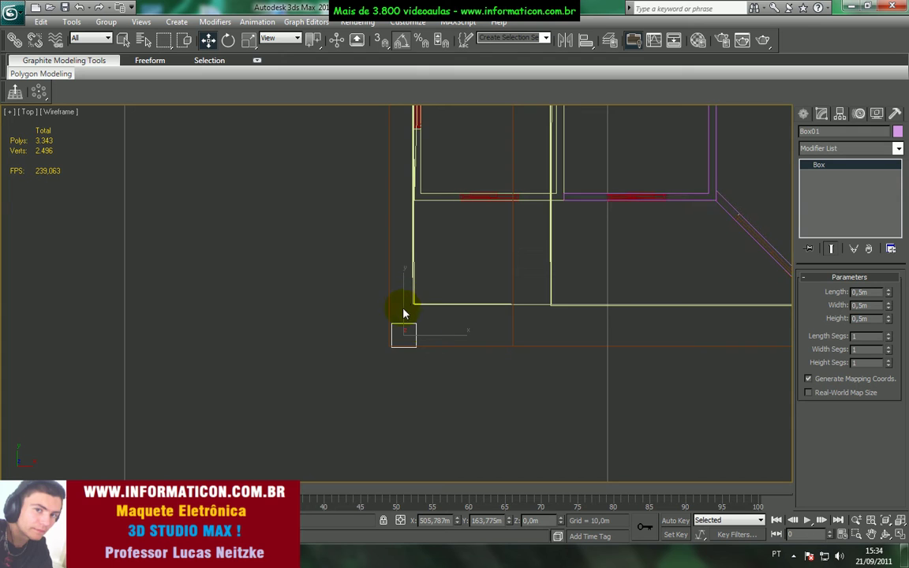
click(410, 333)
drag(415, 316, 413, 315)
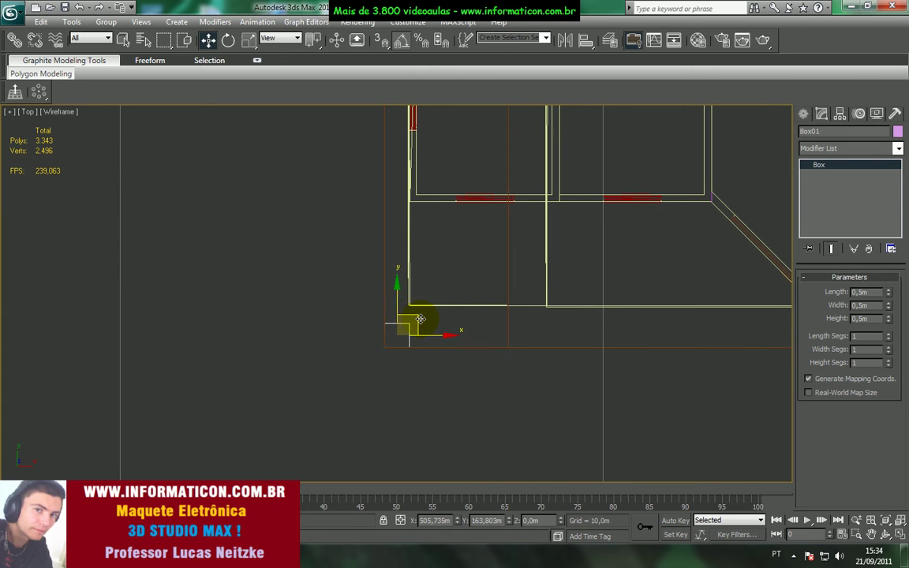
Step: Resize the box into a pillar with 0.25 m length, 0.25 m width and 2.62 m height
key(p)
key(z)
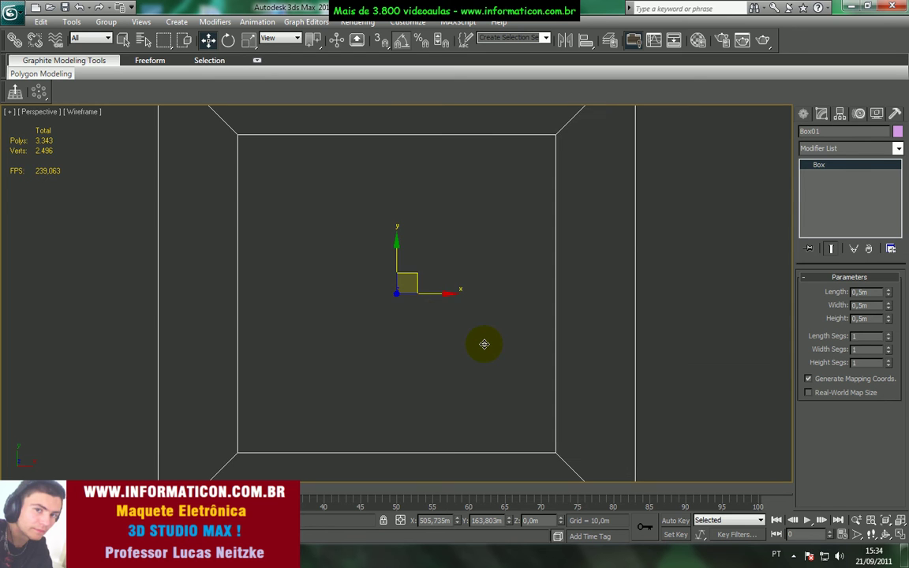
key(F3)
scroll(499, 391, down, 5)
mouse_move(486, 422)
alt+middle_down()
mouse_move(499, 391)
mouse_move(518, 394)
mouse_move(513, 362)
mouse_move(462, 424)
alt+middle_up()
scroll(518, 394, down, 3)
scroll(512, 362, down, 4)
mouse_move(420, 397)
alt+middle_down()
mouse_move(374, 391)
mouse_move(383, 402)
mouse_move(373, 414)
mouse_move(341, 402)
mouse_move(373, 414)
mouse_move(418, 389)
alt+middle_up()
scroll(418, 391, up, 4)
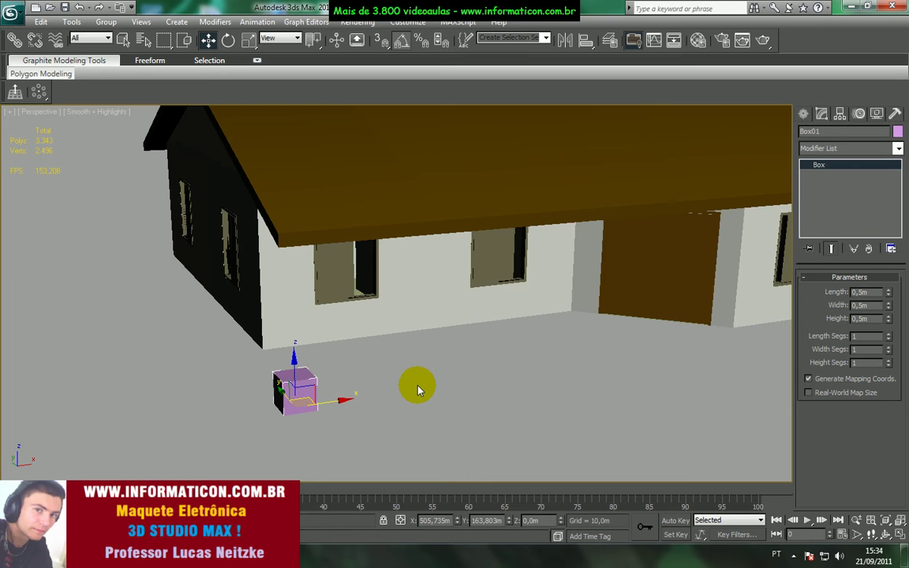
middle_drag(476, 369, 516, 355)
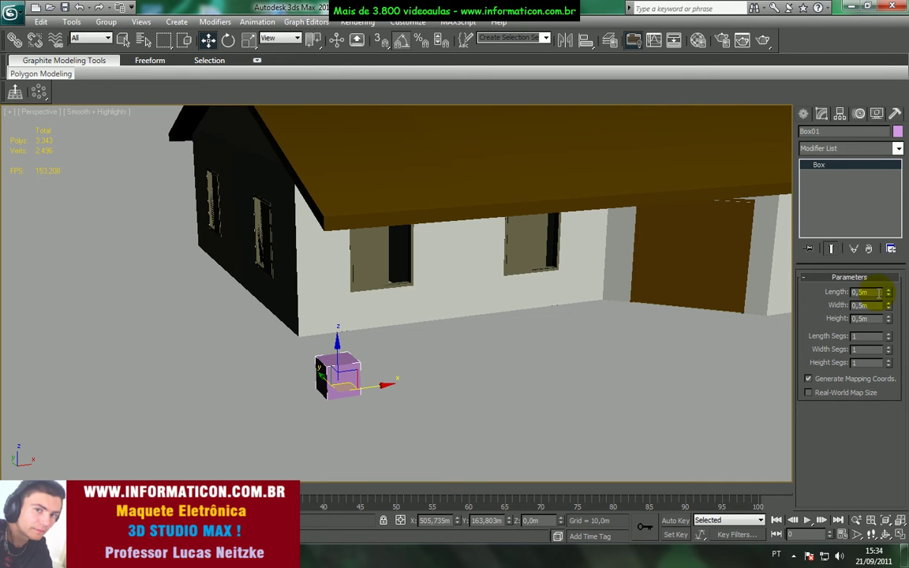
text(0,05)
key(Return)
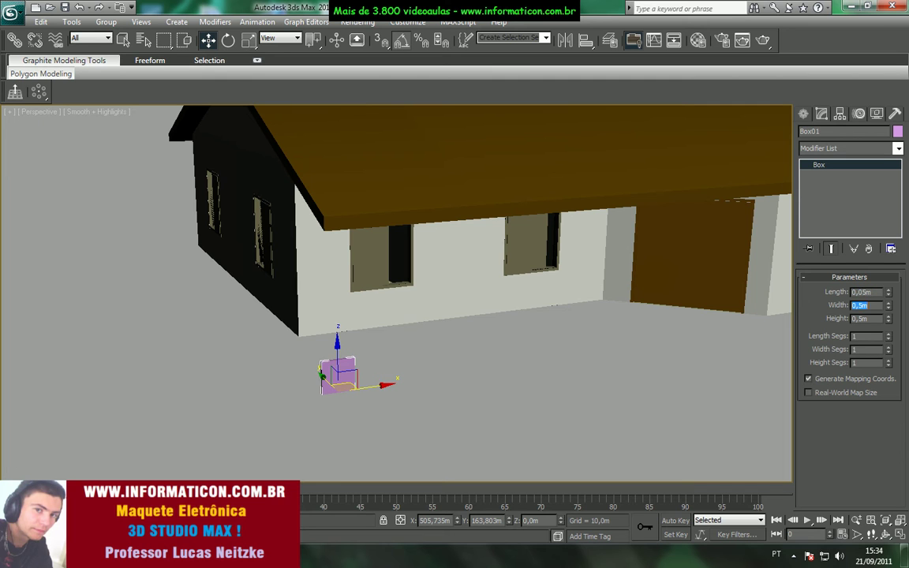
text(0,25)
key(Return)
text(0,25)
key(Tab)
text(0,)
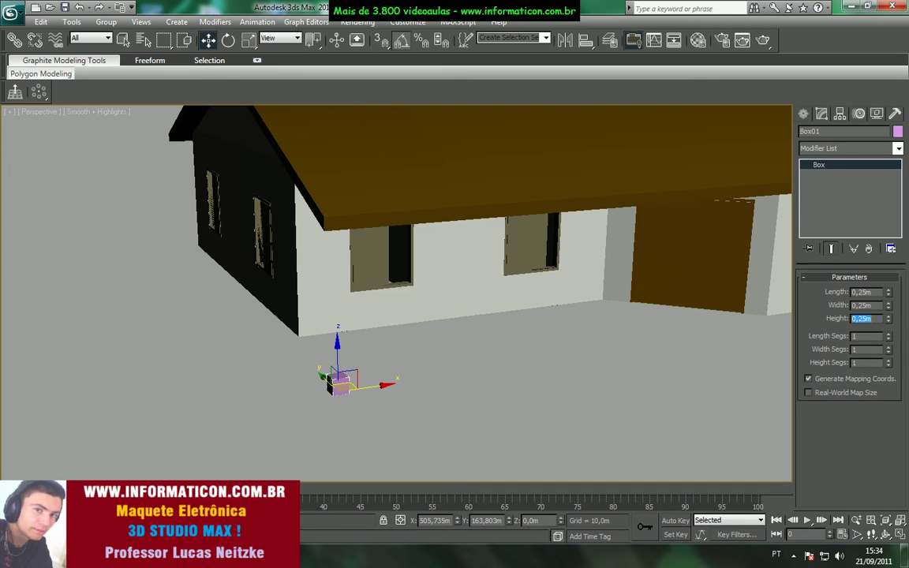
drag(888, 316, 872, 168)
Step: Examine the pillar's placement under the roof corner in the top wireframe and shaded perspective views
key(t)
middle_drag(522, 317, 571, 353)
scroll(504, 379, down, 3)
scroll(504, 379, down, 1)
middle_drag(501, 353, 447, 392)
key(F3)
scroll(447, 392, up, 2)
scroll(513, 325, down, 1)
scroll(493, 347, down, 1)
scroll(442, 335, down, 3)
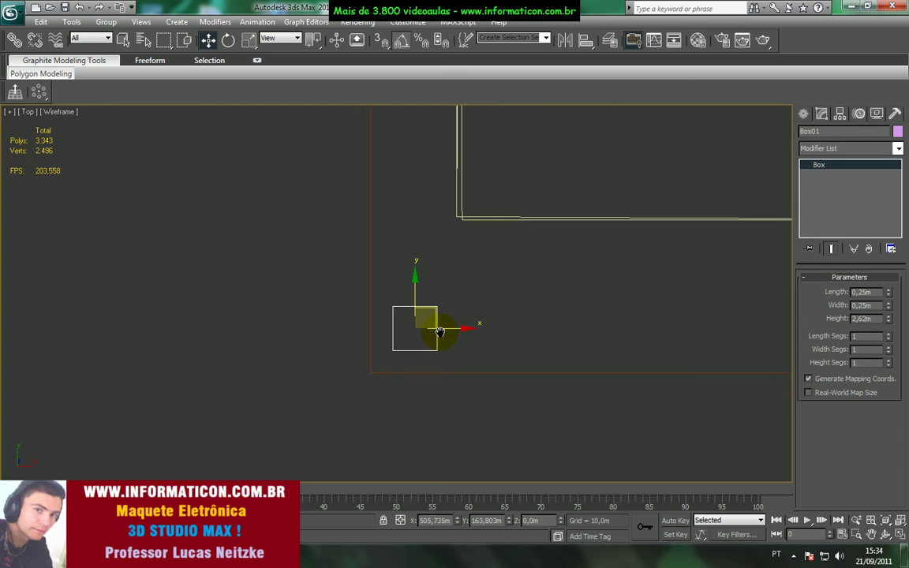
middle_drag(444, 341, 336, 395)
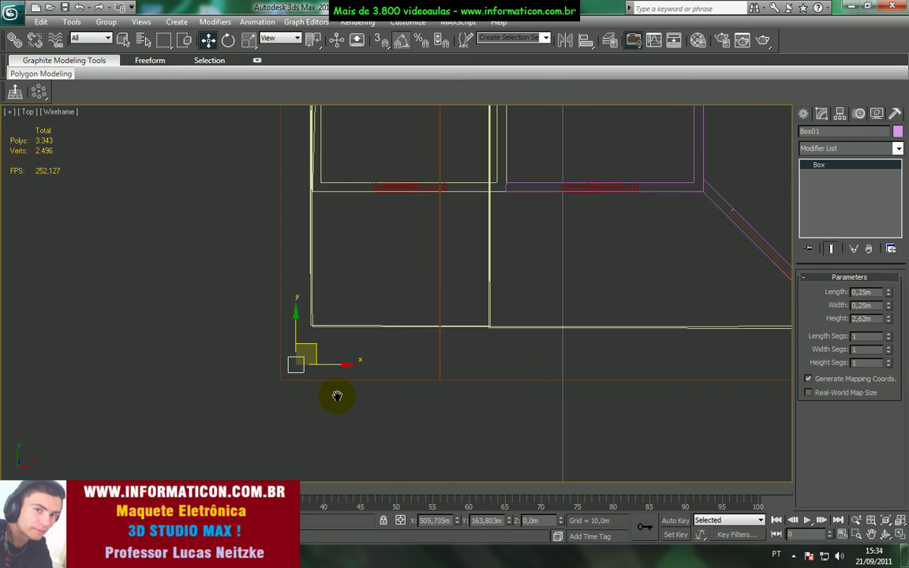
scroll(339, 400, up, 1)
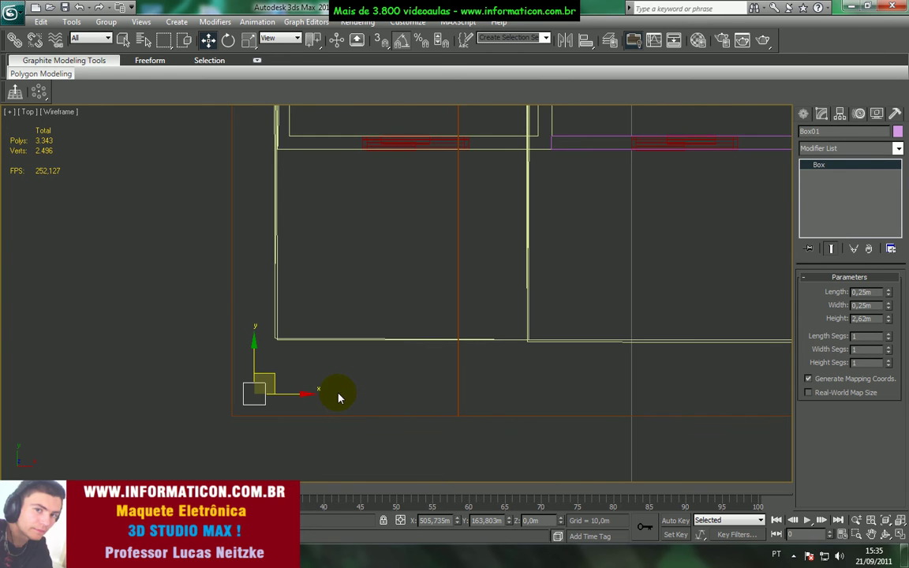
key(p)
key(F3)
mouse_move(341, 395)
alt+middle_down()
mouse_move(430, 305)
mouse_move(506, 249)
mouse_move(572, 260)
mouse_move(483, 304)
mouse_move(463, 254)
alt+middle_up()
Step: In the front view, lower the pillar to about Z -0.2 m so its base lines up with the bottom of the walls
key(f)
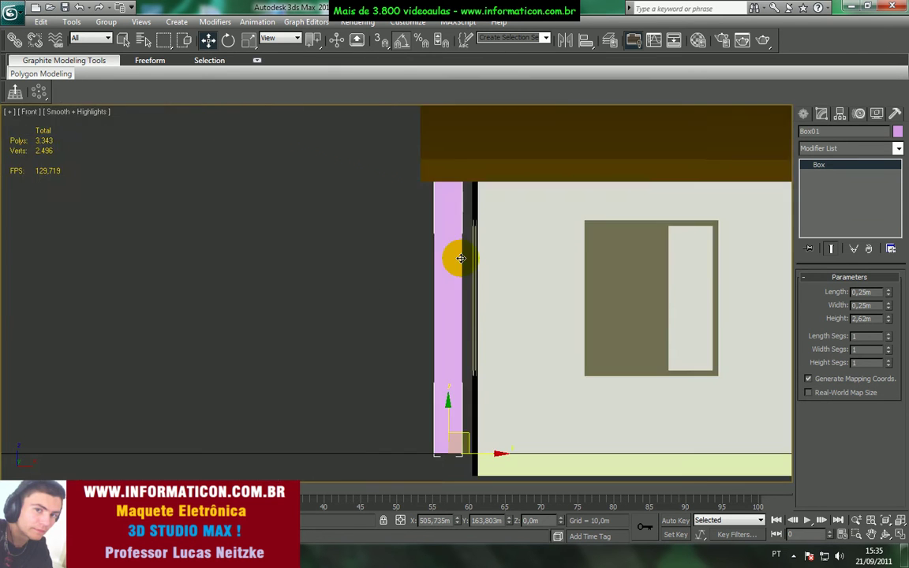
scroll(447, 293, down, 1)
middle_drag(587, 302, 576, 282)
drag(423, 348, 421, 365)
scroll(421, 365, up, 4)
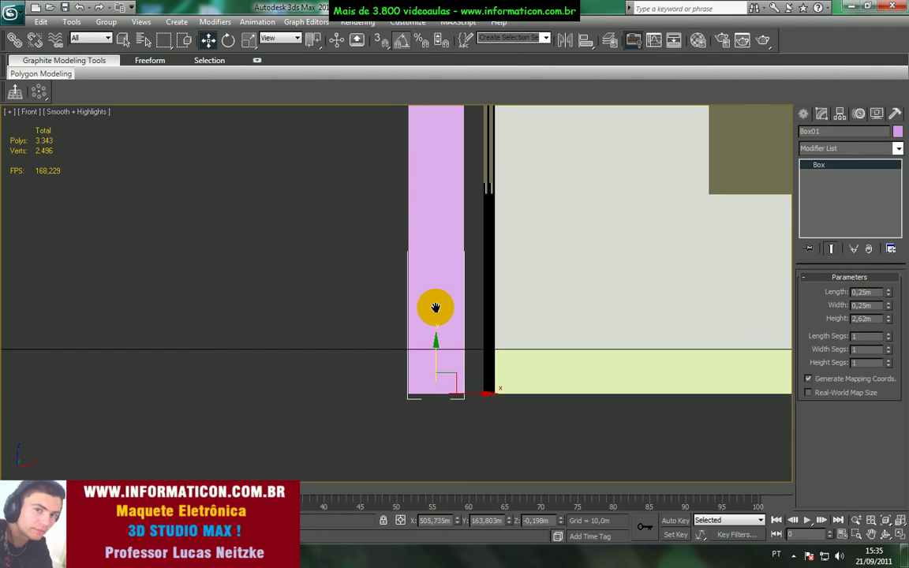
drag(432, 356, 451, 357)
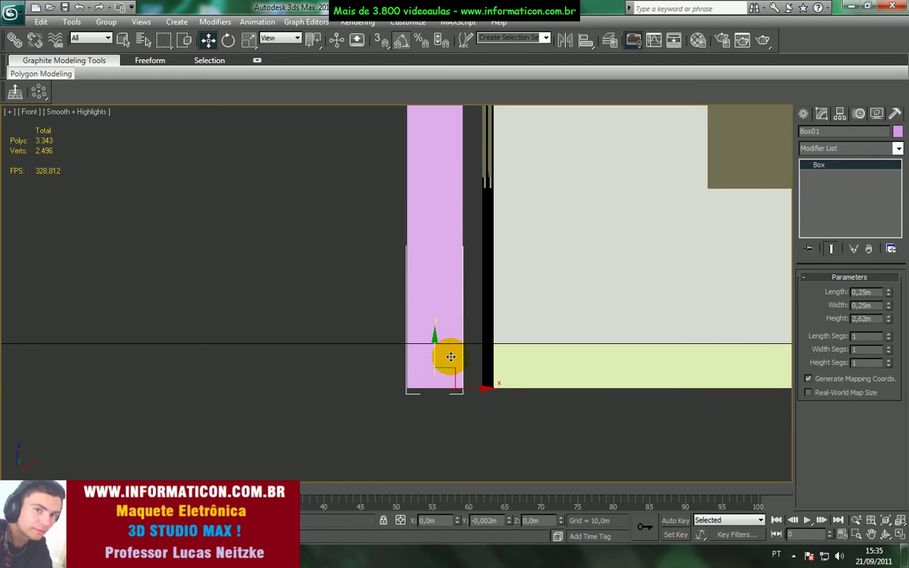
Step: Increase the pillar's height to 3.118 m so it extends up past the roof's lower edge
scroll(483, 353, down, 3)
middle_drag(460, 267, 408, 438)
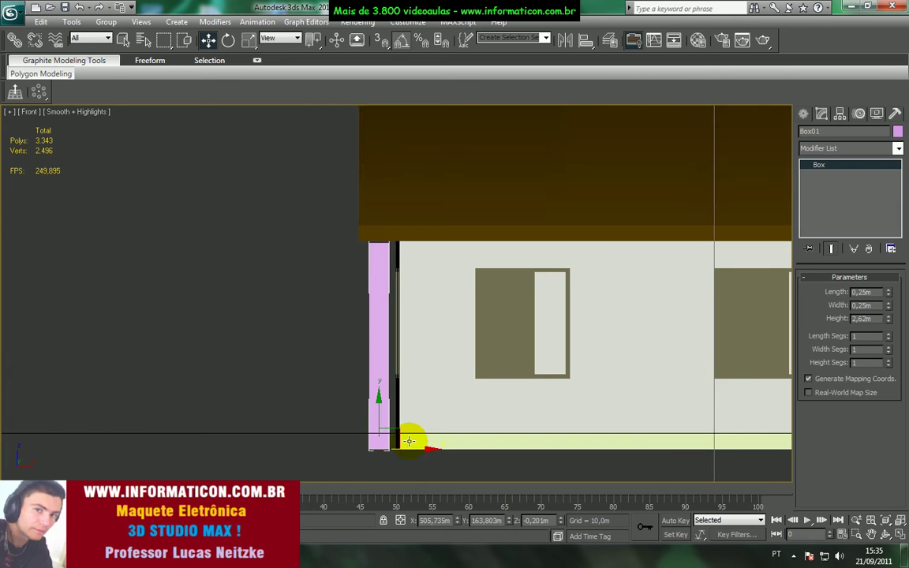
scroll(445, 344, up, 2)
middle_drag(445, 344, 427, 393)
key(F3)
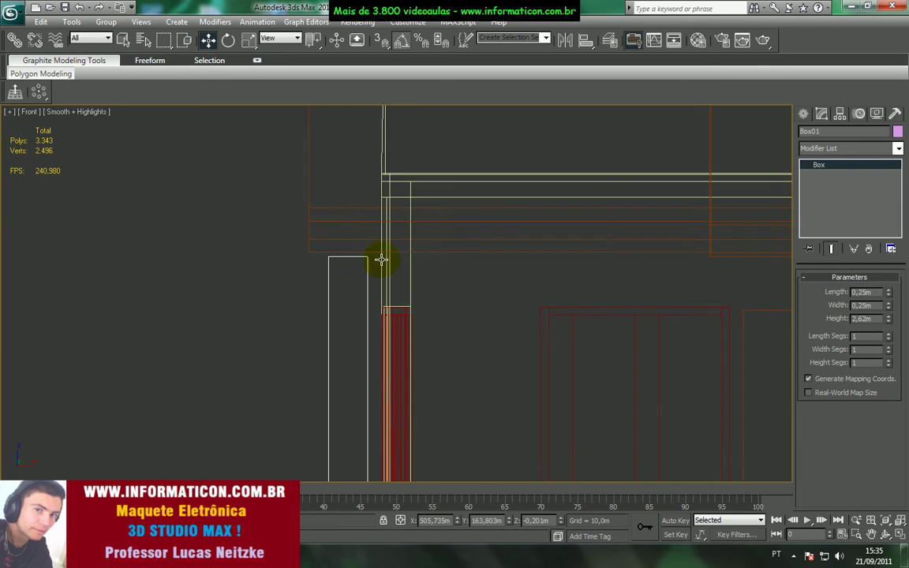
middle_drag(380, 258, 404, 317)
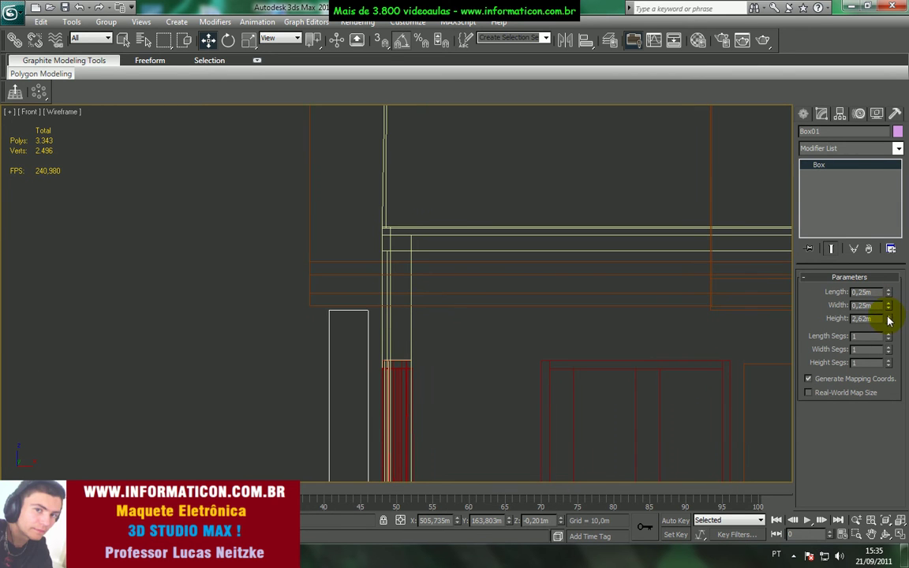
key(F3)
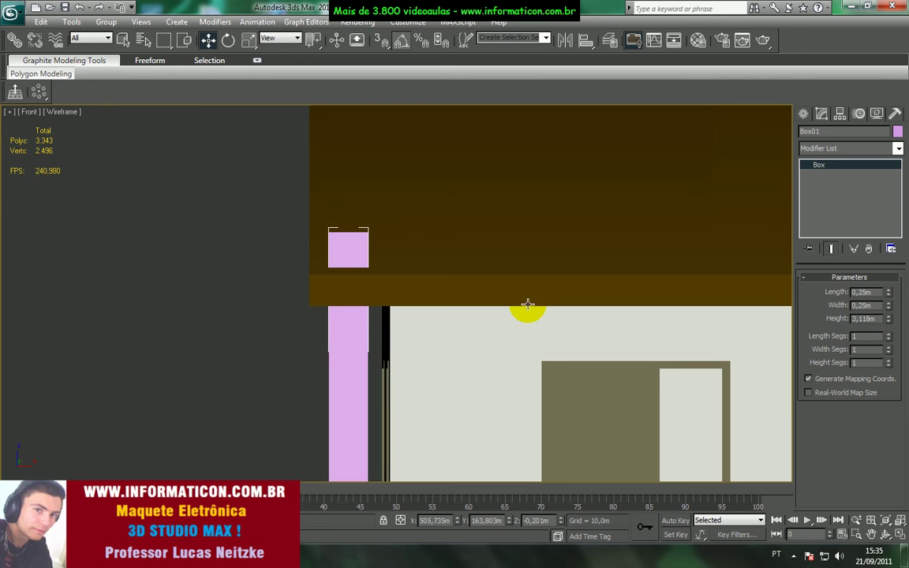
Step: Using the left view, reduce the pillar's height to 2.848 m so its top ends inside the sloping roof
key(l)
scroll(514, 321, down, 3)
alt+middle_drag(515, 321, 456, 276)
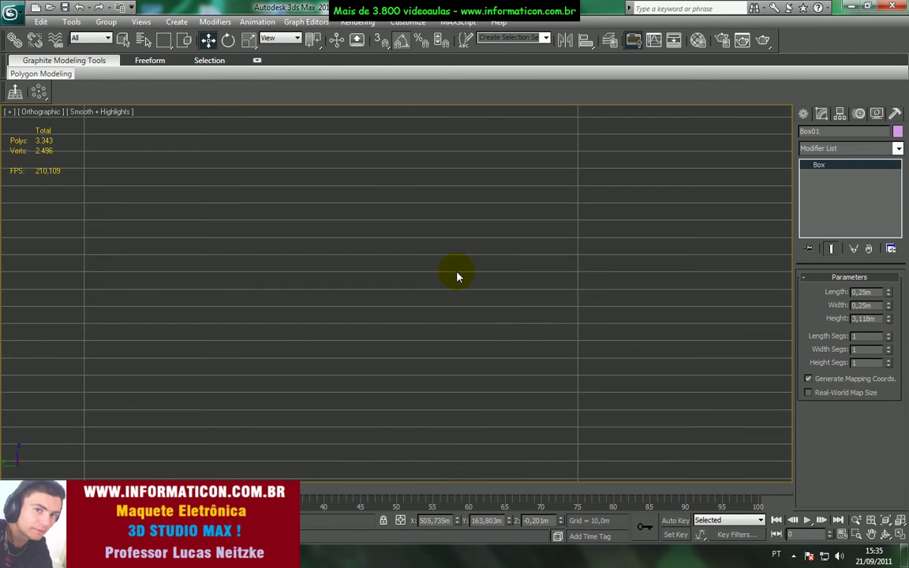
key(l)
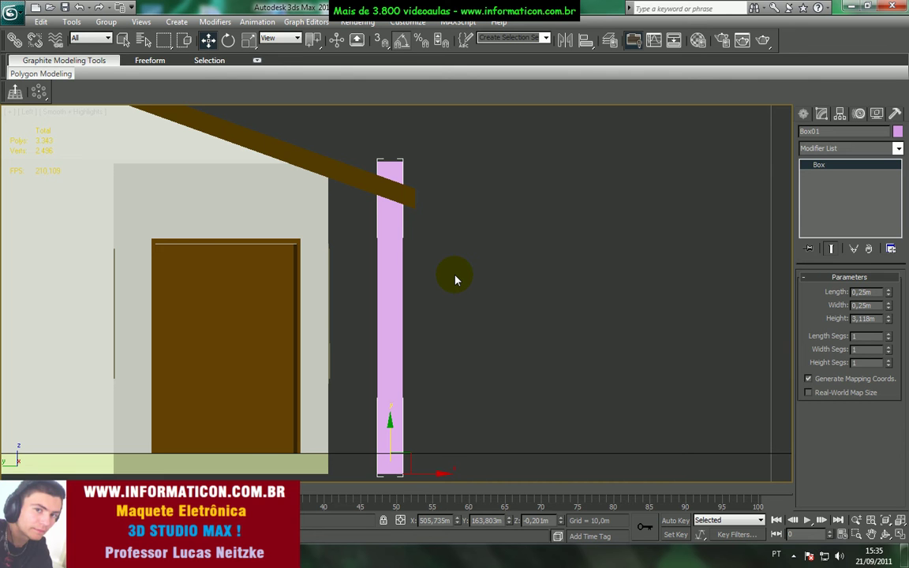
scroll(465, 292, up, 4)
middle_drag(450, 251, 355, 284)
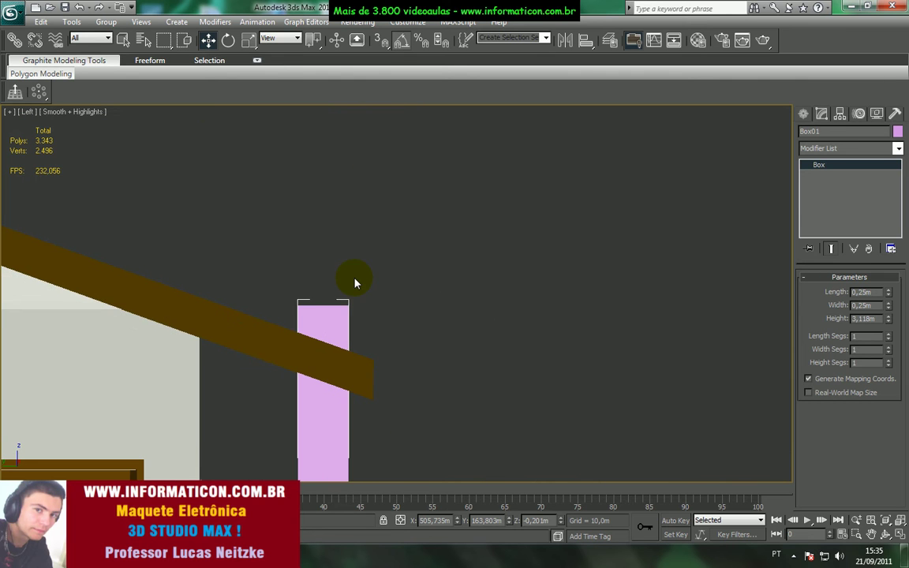
drag(887, 321, 890, 325)
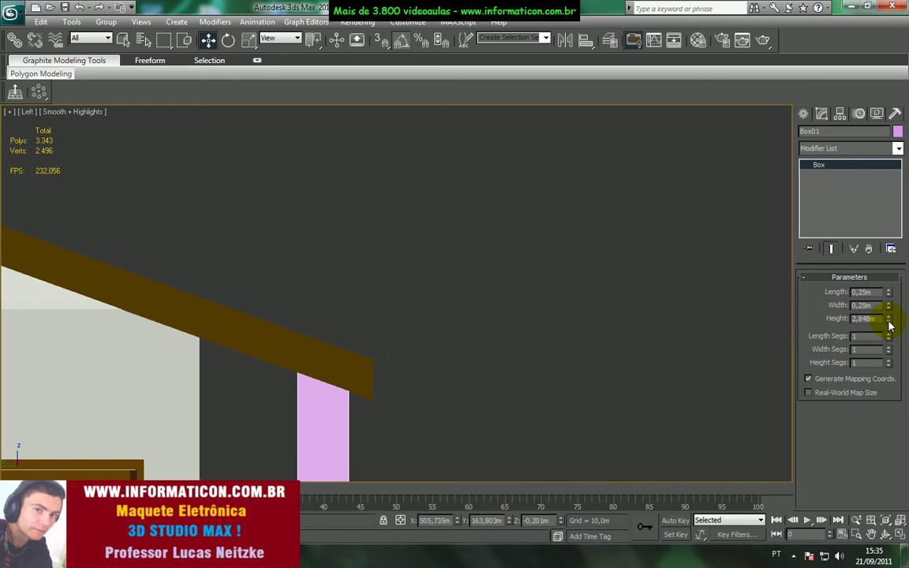
key(p)
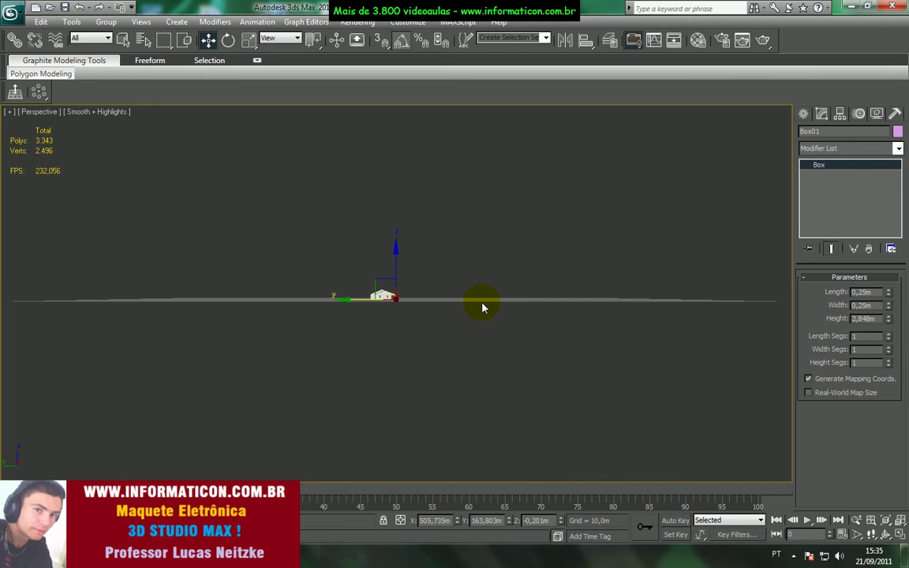
key(z)
alt+middle_drag(471, 309, 353, 305)
scroll(379, 370, up, 5)
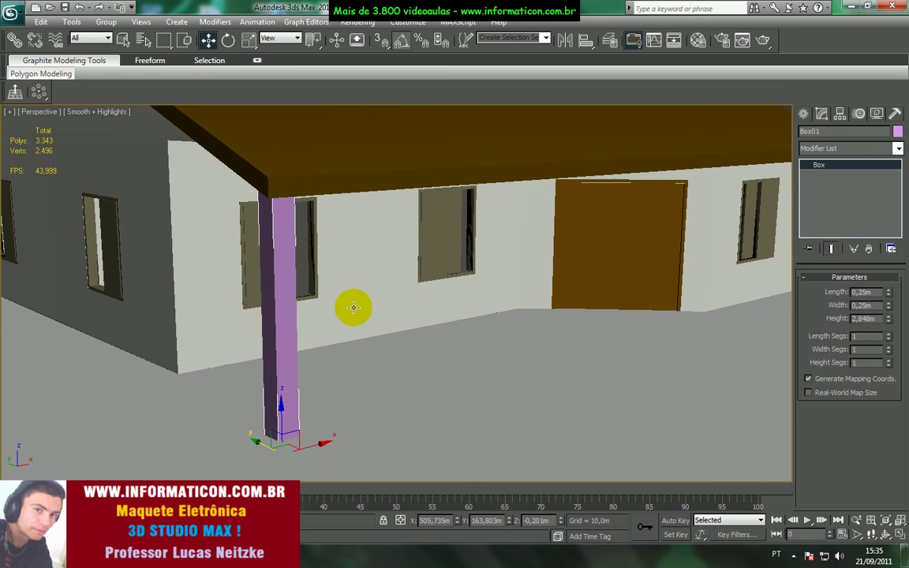
Step: Rename the corner pillar as pilar1 and save the scene
alt+middle_drag(315, 399, 288, 397)
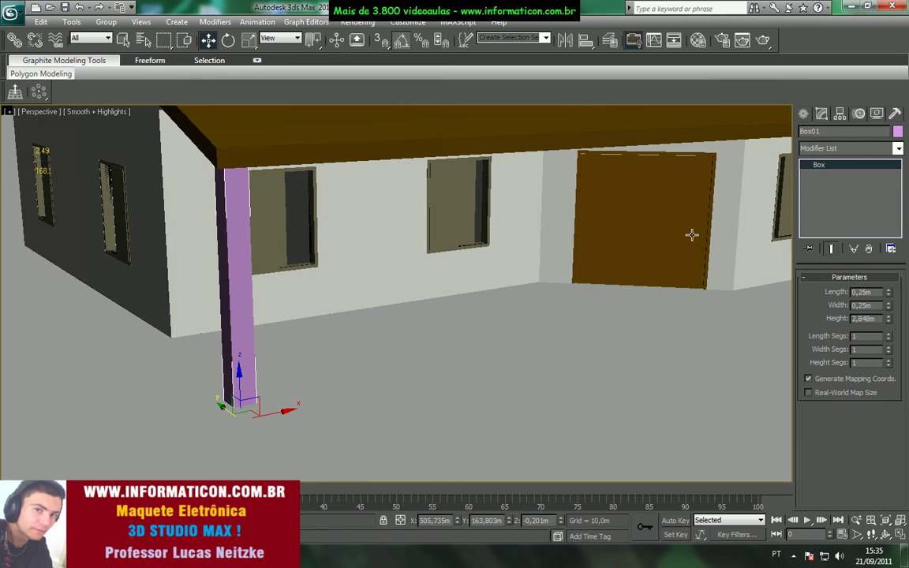
click(812, 131)
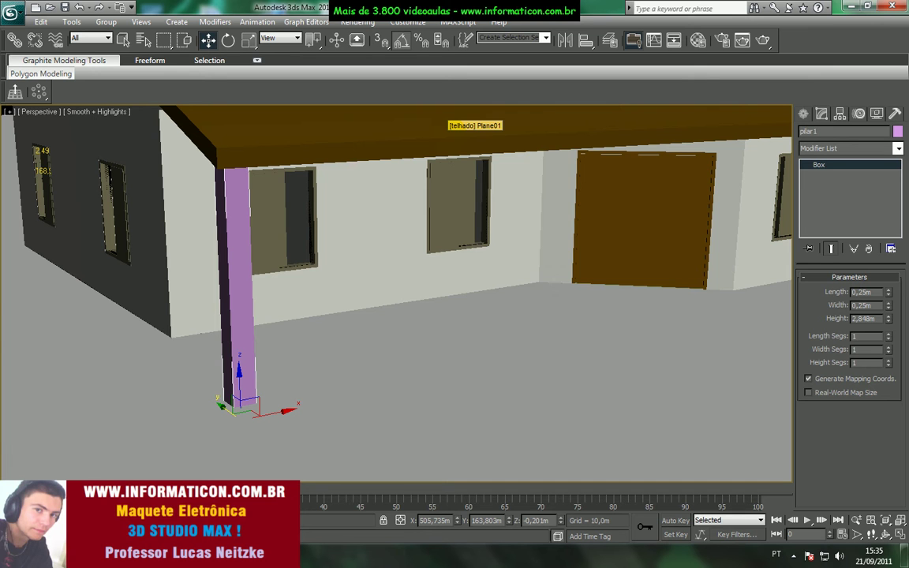
alt+middle_drag(477, 209, 349, 269)
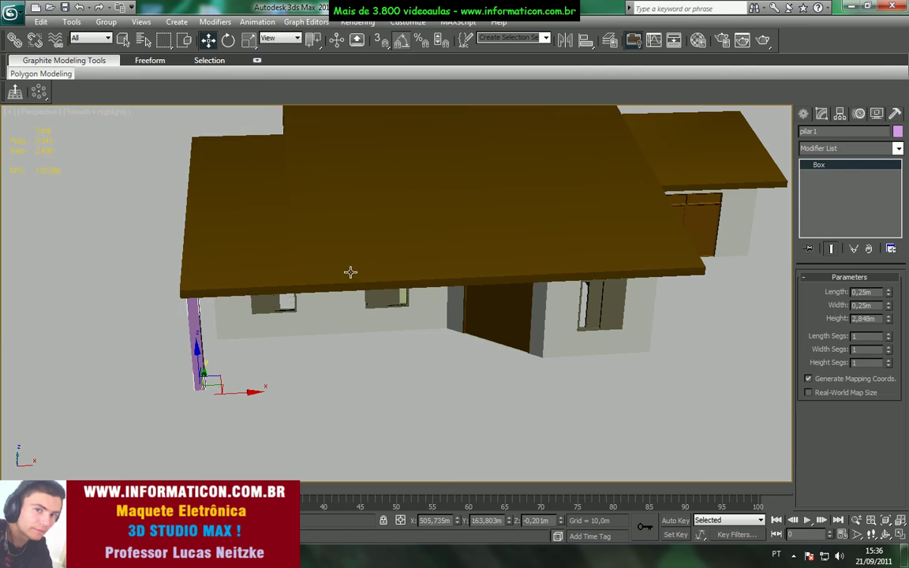
click(11, 12)
click(38, 125)
Step: In the front view, copy pilar1 along X to the wall just before the door, at about X 512.1 m, as pilar02
alt+middle_drag(229, 201, 267, 265)
key(f)
scroll(324, 355, down, 4)
middle_drag(292, 371, 249, 347)
drag(235, 361, 588, 363)
click(463, 330)
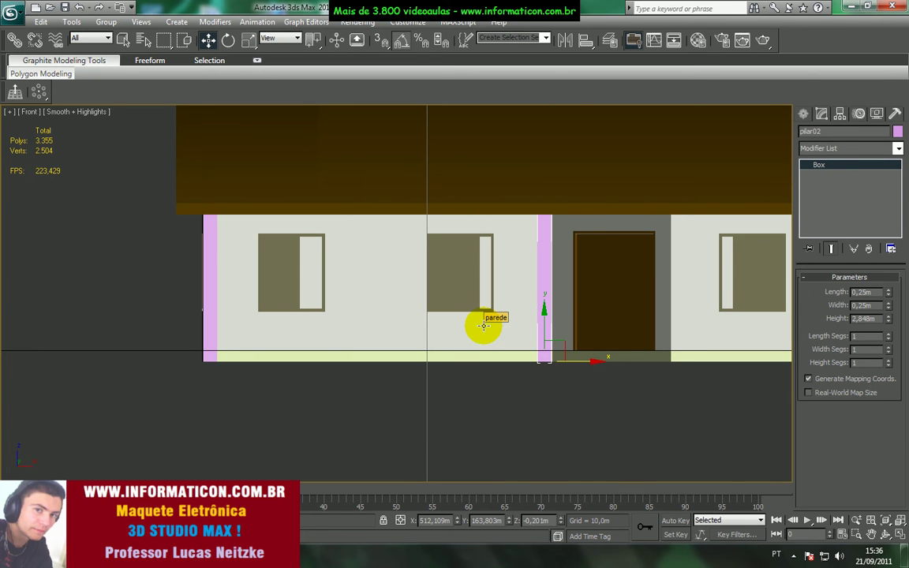
key(p)
key(z)
alt+middle_drag(361, 315, 298, 376)
scroll(491, 361, down, 3)
scroll(491, 365, down, 5)
drag(396, 331, 375, 332)
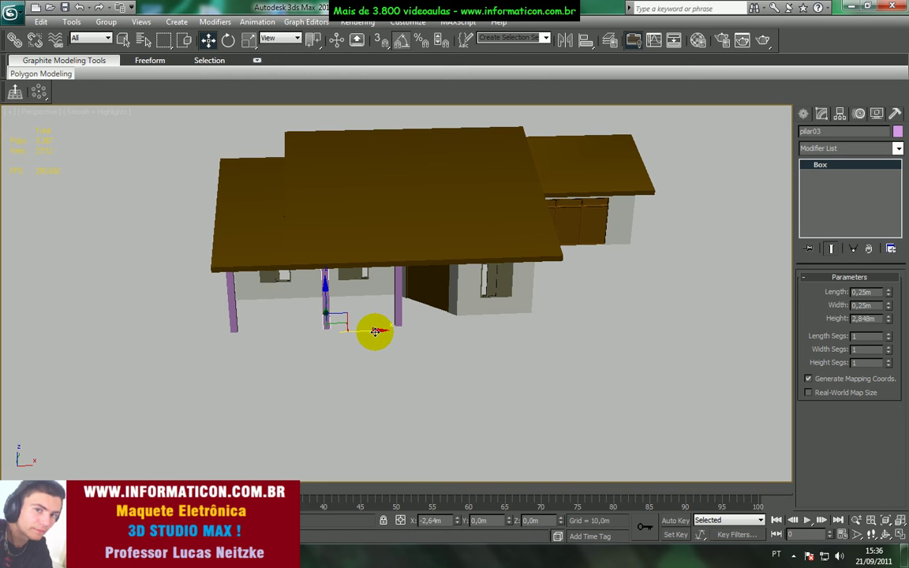
shift+drag(376, 332, 371, 332)
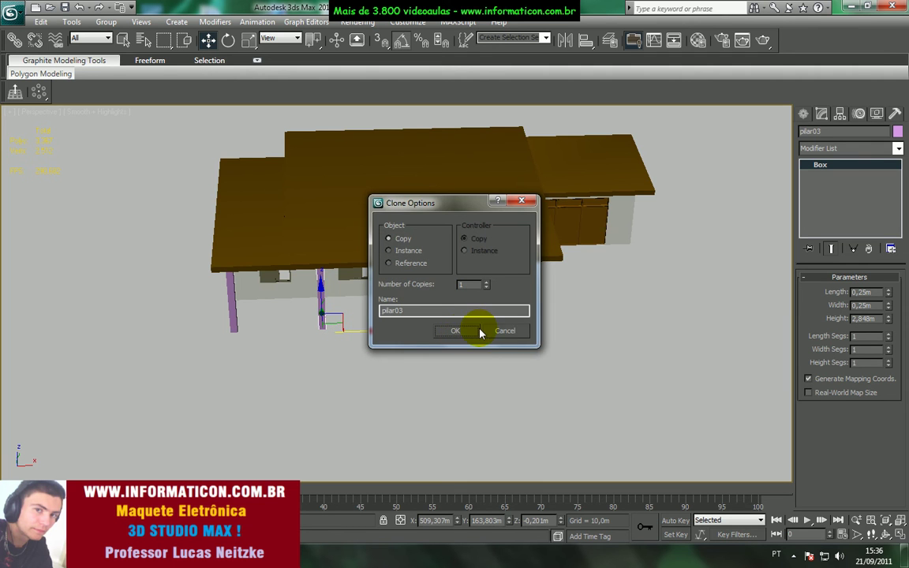
click(474, 304)
Step: In the front view, copy pilar02 along X to about 509.1 m, midway between the two pillars, as pilar03
alt+middle_drag(434, 325, 469, 325)
key(f)
scroll(451, 347, down, 4)
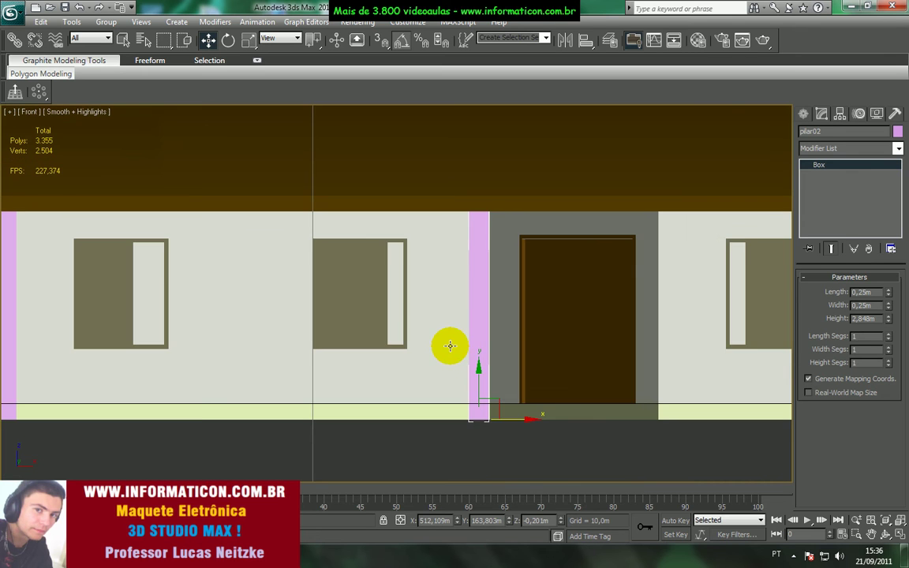
middle_drag(488, 374, 579, 386)
scroll(568, 387, up, 2)
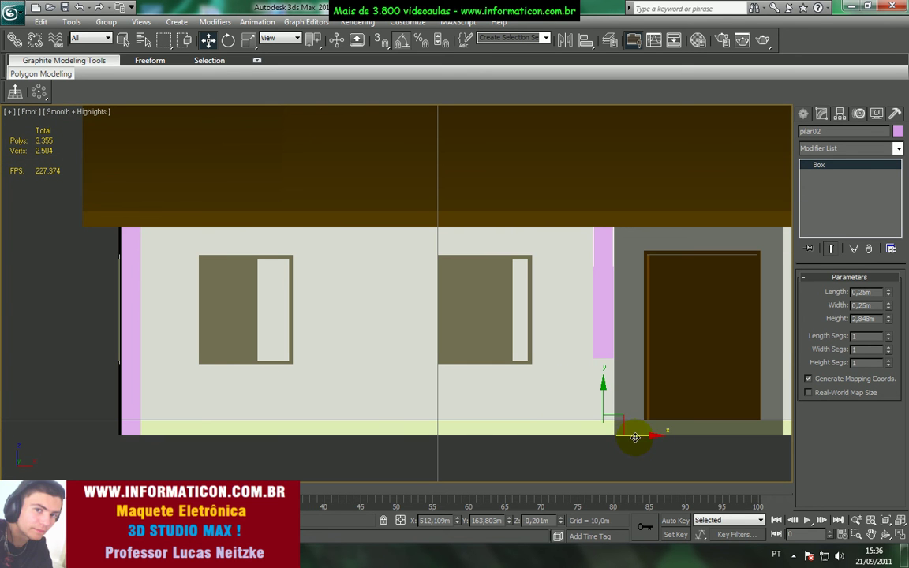
drag(636, 437, 416, 418)
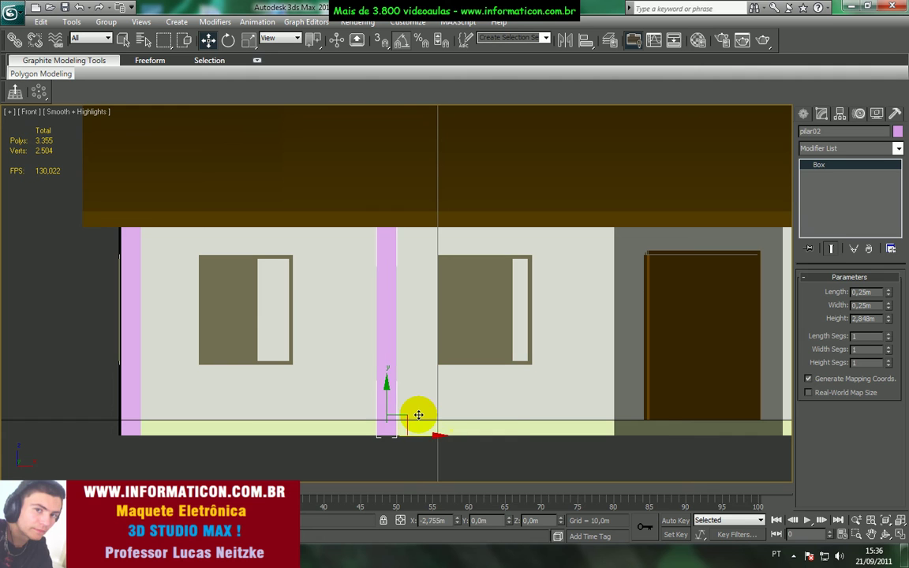
key(ctrl+z)
shift+drag(625, 427, 409, 430)
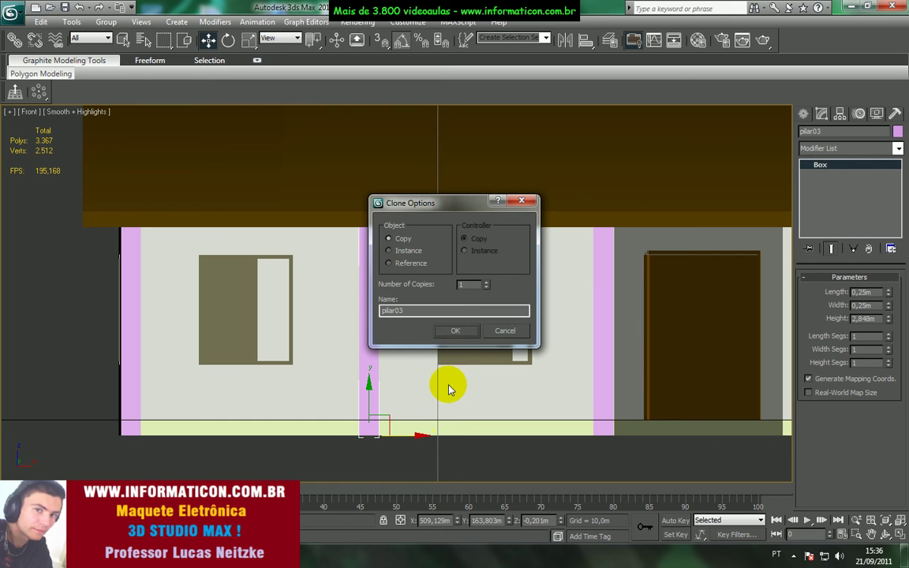
click(458, 329)
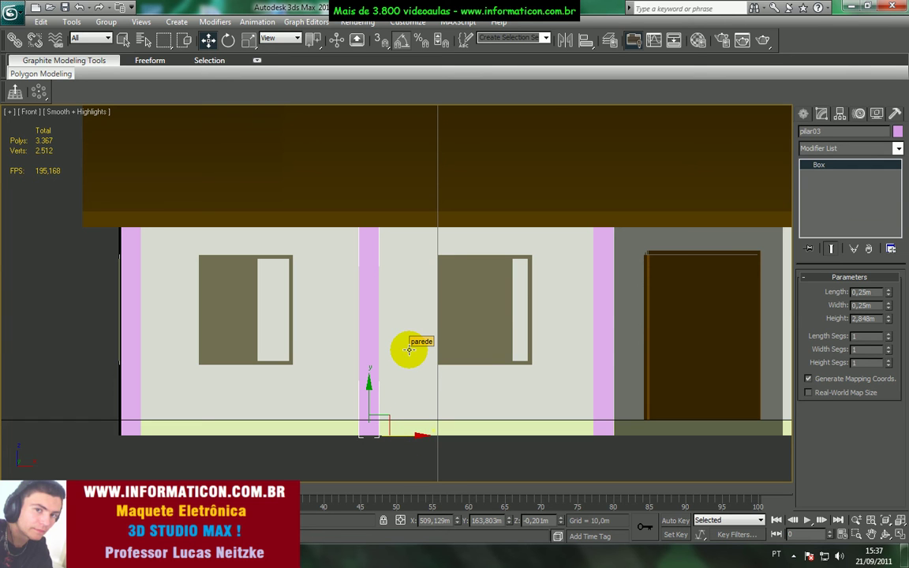
Step: Examine the three pillars' placement under the roof overhang from several angles in the perspective view
key(p)
key(z)
scroll(429, 364, down, 5)
alt+middle_drag(408, 350, 432, 375)
scroll(490, 403, down, 2)
scroll(469, 391, up, 4)
scroll(514, 391, down, 5)
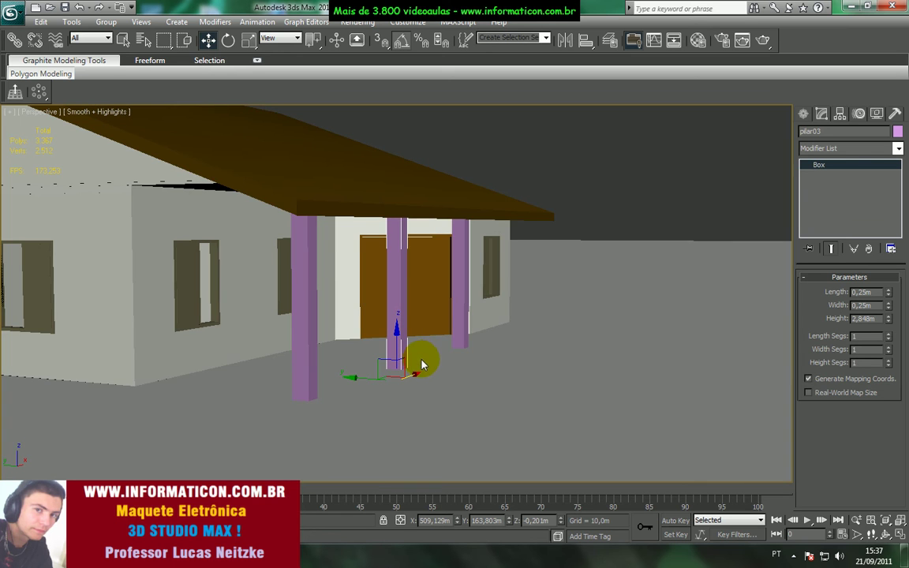
Step: In the top wireframe view, move all three pillars along Y until their outer faces align with the front wall line
key(t)
key(F3)
scroll(399, 333, down, 10)
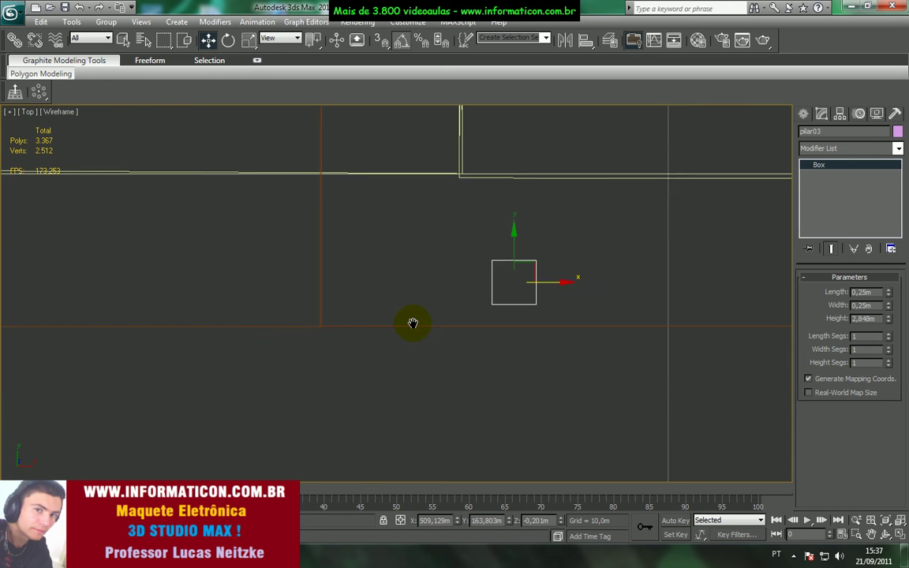
middle_drag(409, 359, 335, 390)
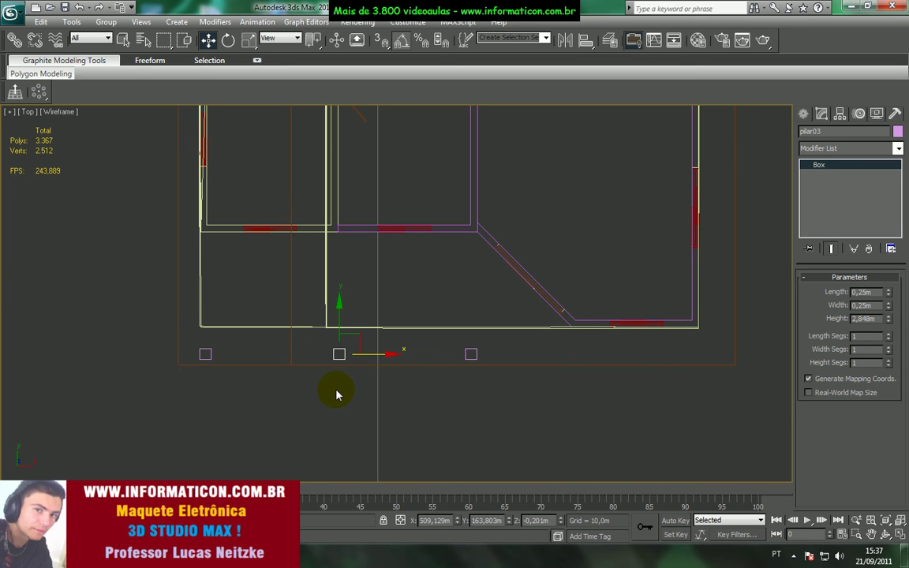
drag(484, 412, 164, 319)
alt+drag(510, 305, 514, 407)
drag(341, 325, 344, 291)
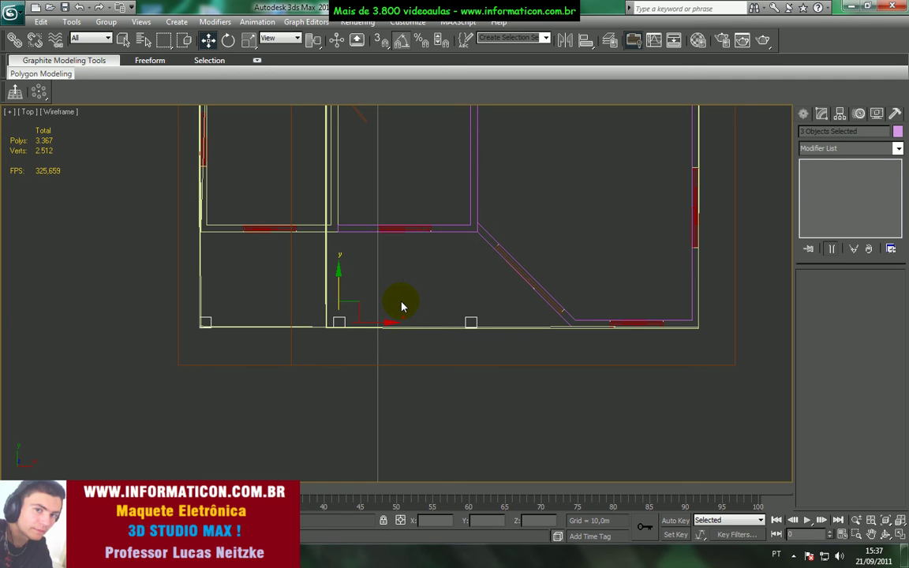
Step: Draw a closed line snapped to the porch corners, following the front walls and the diagonal door wall in the top view
click(805, 115)
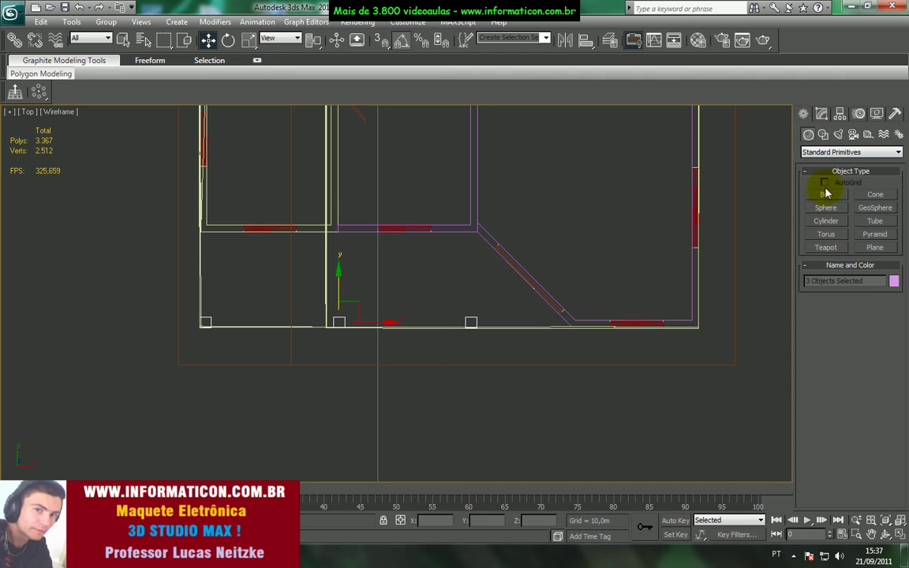
click(823, 136)
click(826, 204)
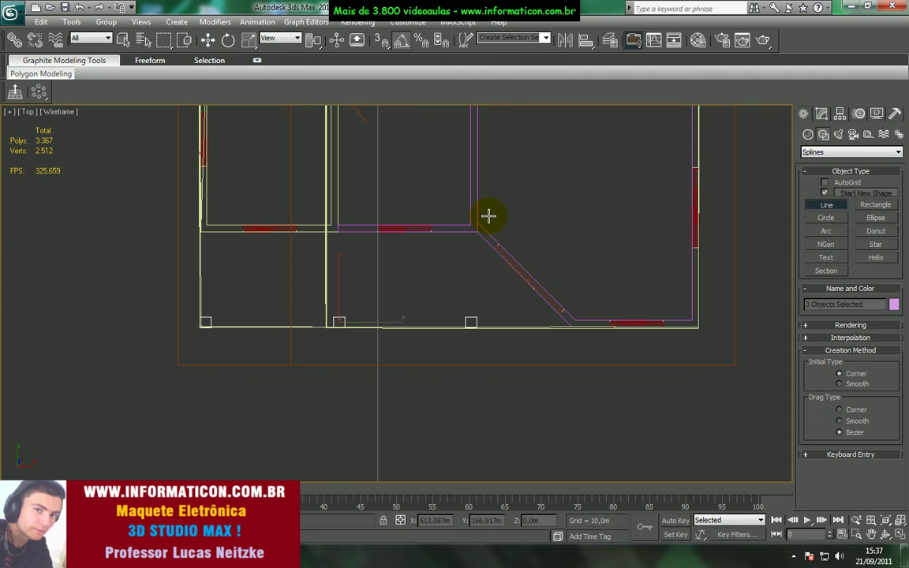
click(379, 41)
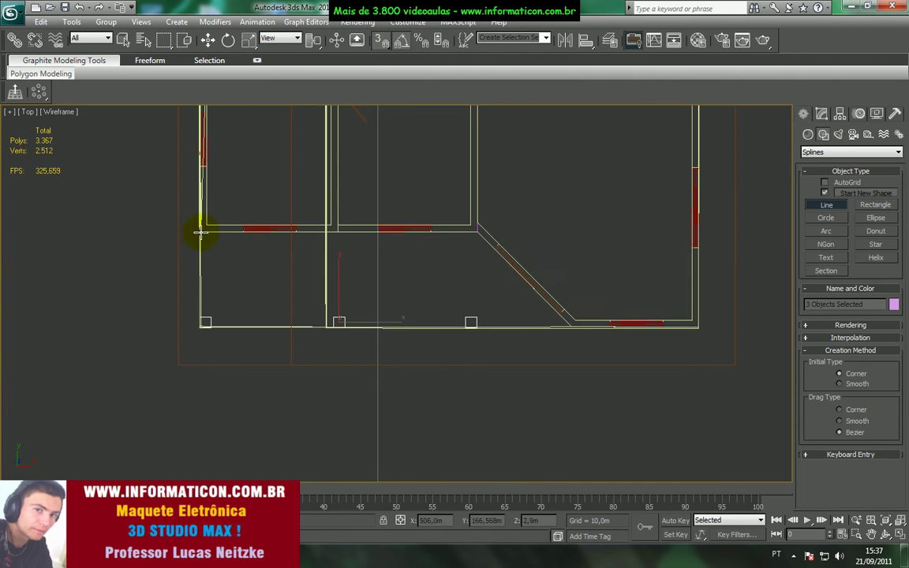
click(199, 231)
click(200, 326)
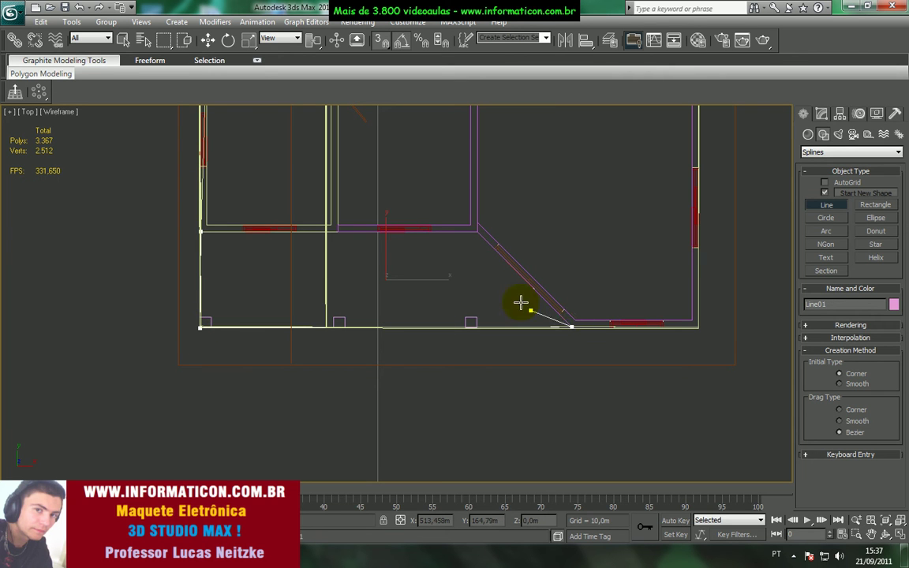
click(477, 233)
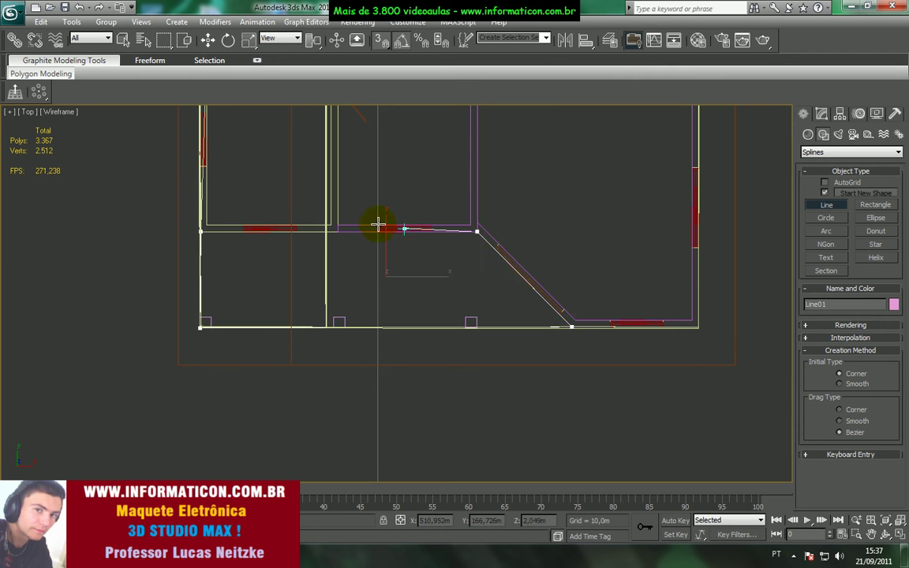
click(201, 234)
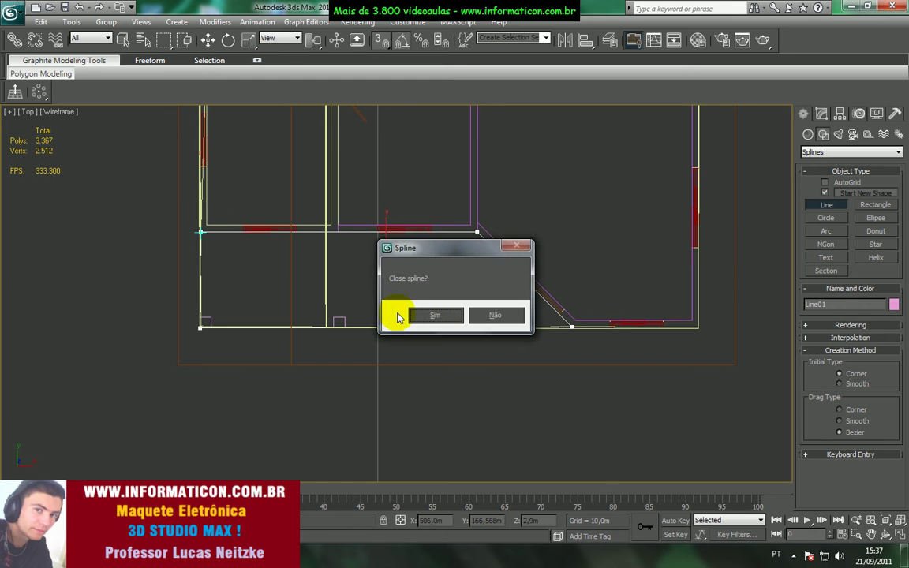
click(827, 206)
Step: Apply an Extrude modifier with an amount of 0.2 m to the porch outline
click(822, 113)
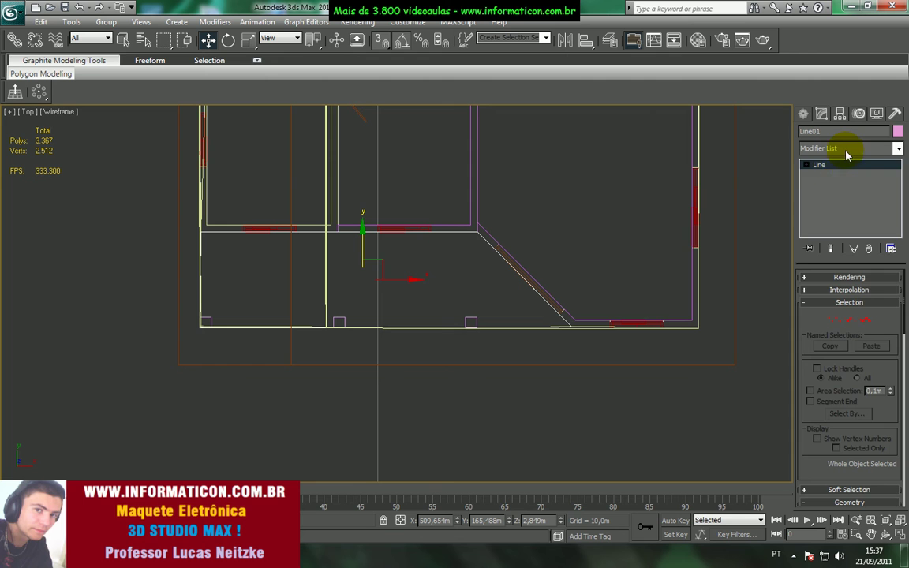
click(888, 148)
key(w)
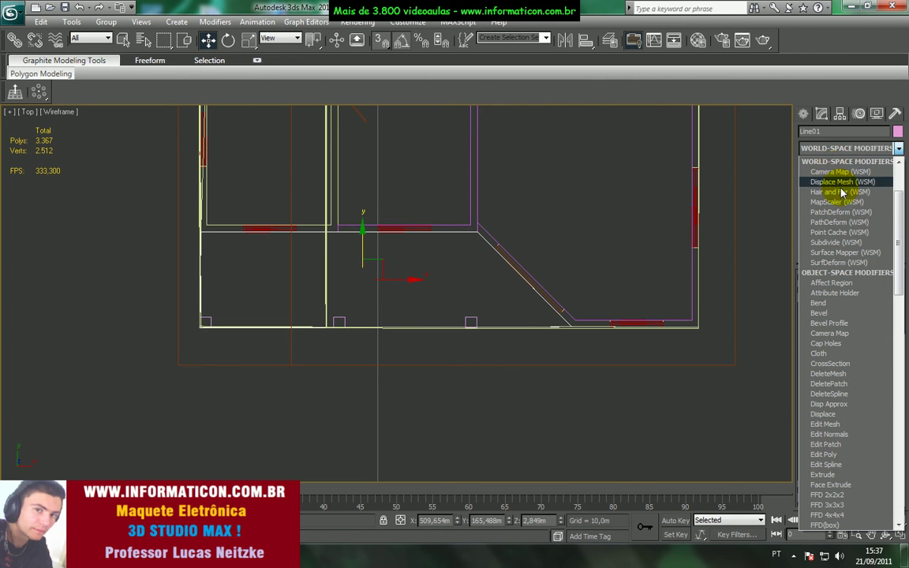
scroll(836, 180, down, 9)
scroll(830, 172, down, 5)
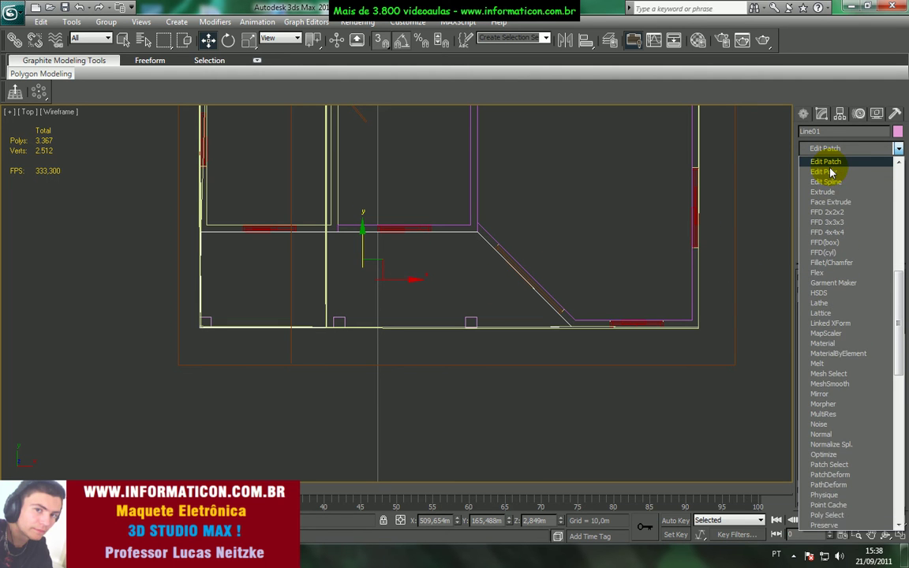
click(828, 165)
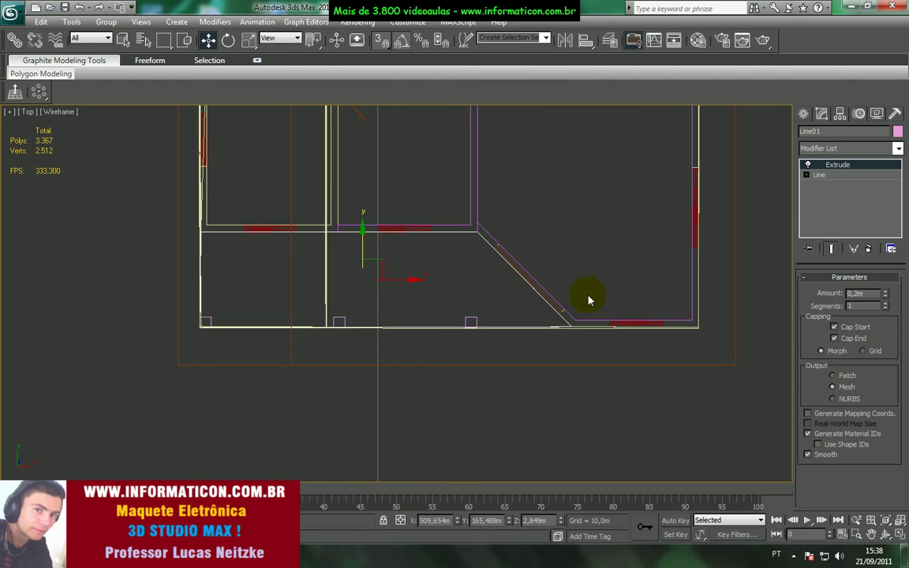
Step: Check the extruded porch shape in the shaded perspective view, try moving it, and delete it
key(p)
mouse_move(589, 300)
alt+middle_down()
mouse_move(619, 263)
mouse_move(609, 271)
mouse_move(508, 253)
mouse_move(489, 238)
alt+middle_up()
key(F3)
drag(467, 205, 446, 270)
right_click(447, 270)
key(7)
alt+middle_drag(496, 305, 455, 299)
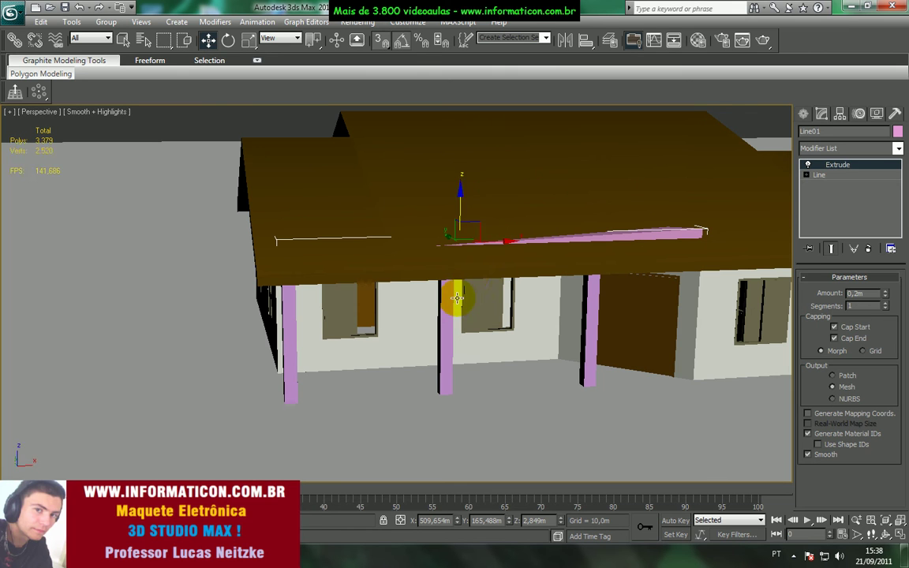
mouse_move(459, 209)
mouse_down()
mouse_move(467, 160)
mouse_move(472, 214)
mouse_up()
key(Delete)
Step: In the top wireframe view, draw a closed line snapped around the porch corners, including the diagonal door wall
click(803, 113)
click(826, 205)
key(t)
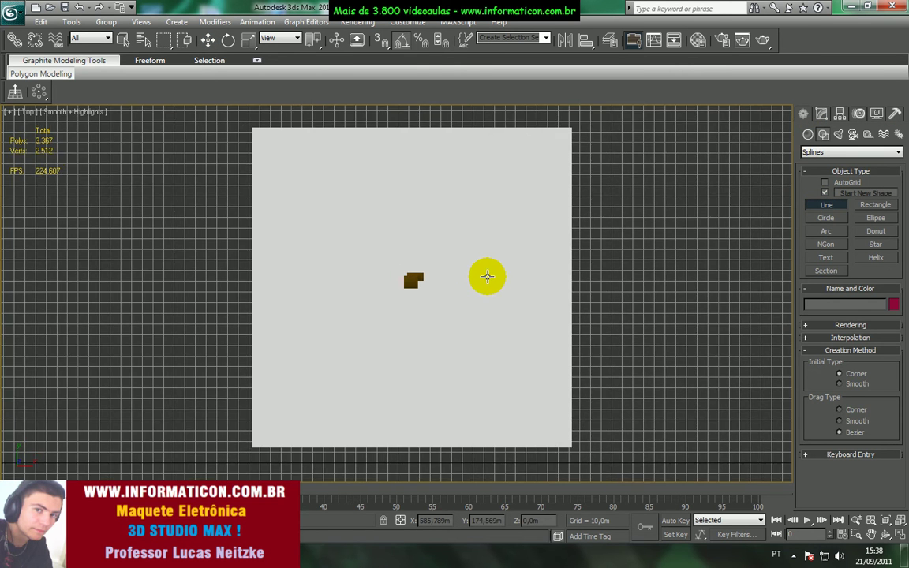
scroll(447, 274, up, 6)
key(F3)
middle_drag(472, 269, 406, 342)
scroll(405, 343, up, 6)
middle_drag(467, 324, 302, 250)
scroll(316, 261, down, 1)
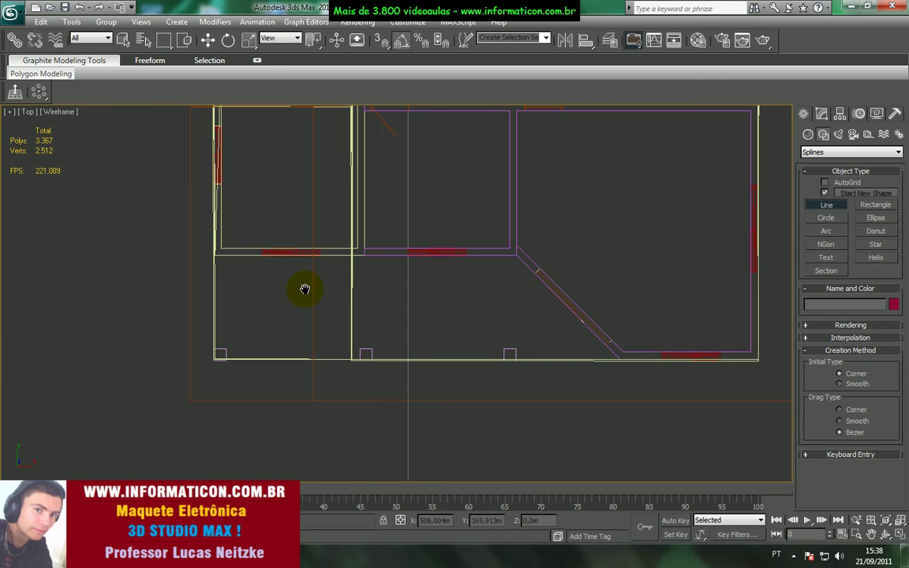
middle_drag(370, 286, 300, 293)
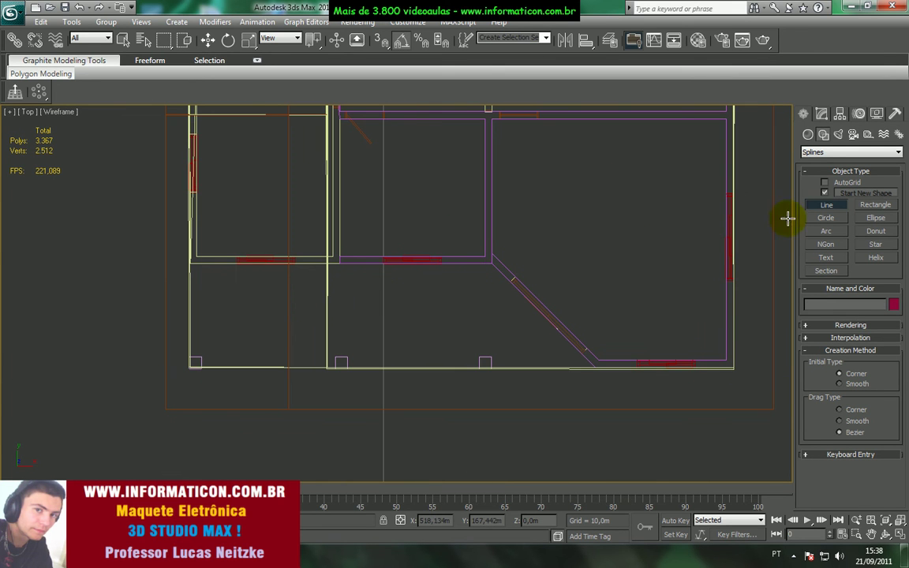
click(380, 39)
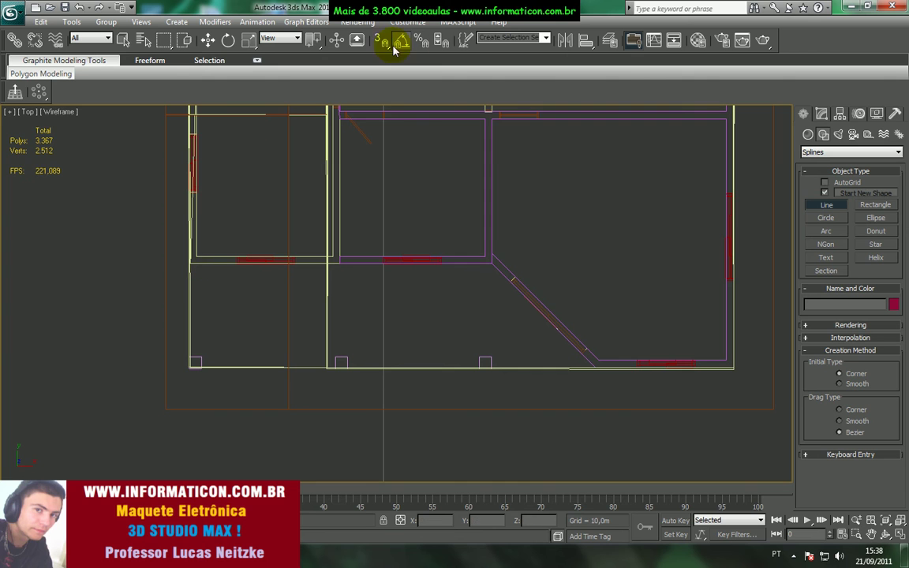
click(190, 263)
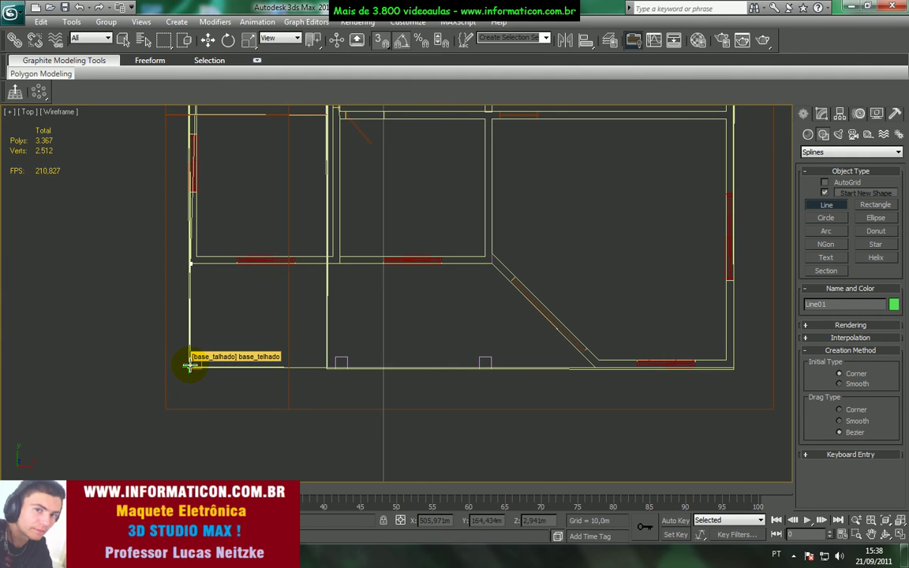
click(190, 365)
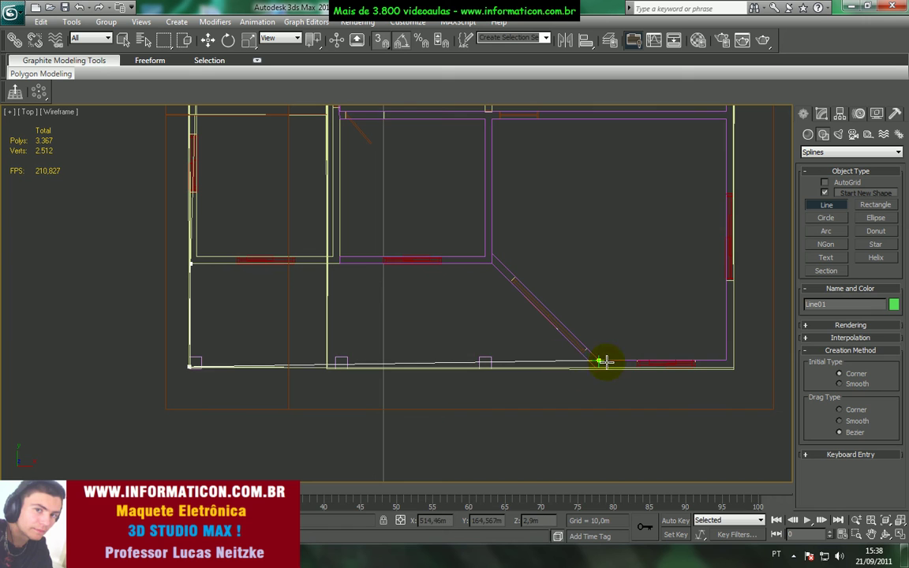
click(493, 263)
click(189, 262)
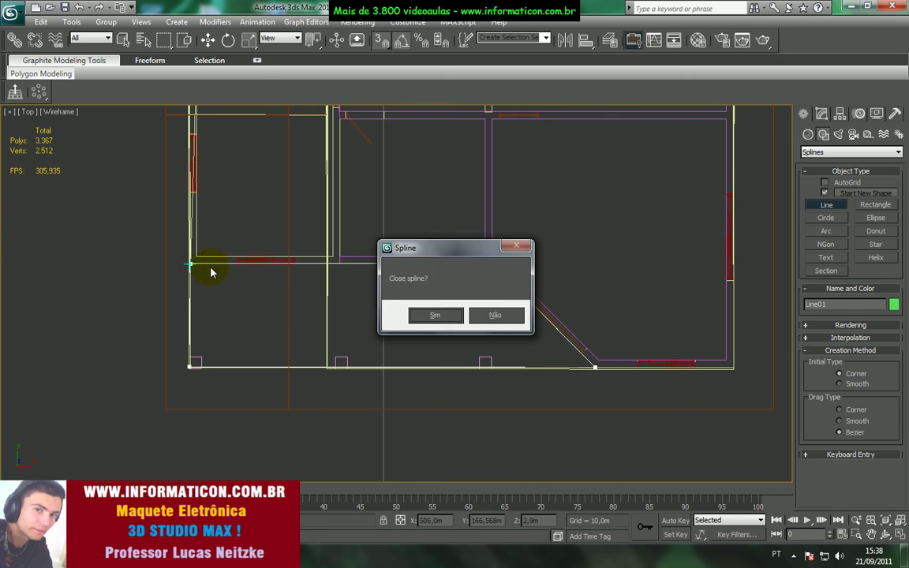
click(387, 291)
Step: In the perspective view, raise the porch outline above the roof to about Z 6.95 m and switch to shaded display
key(p)
scroll(398, 306, down, 2)
alt+middle_drag(369, 301, 408, 267)
right_click(408, 267)
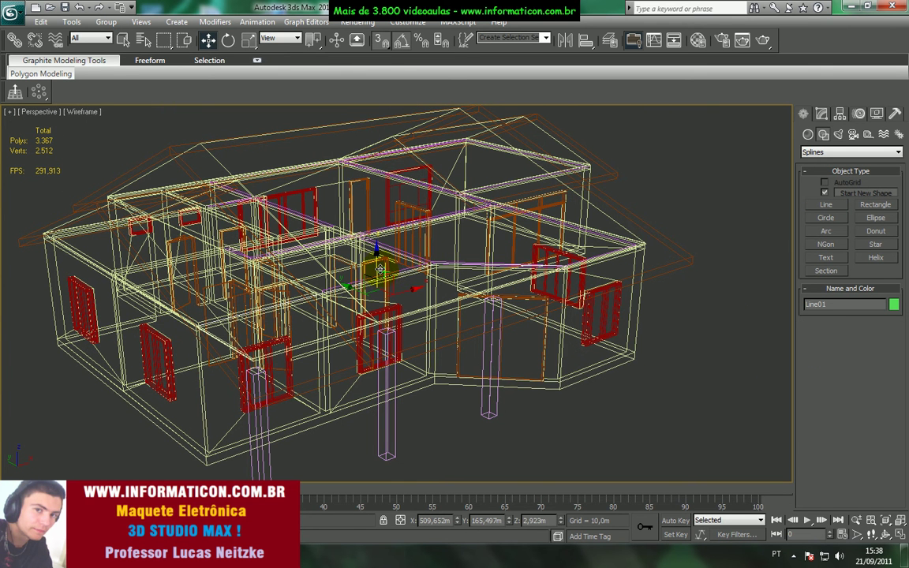
drag(375, 266, 386, 93)
mouse_move(436, 229)
middle_down()
mouse_move(436, 360)
mouse_move(501, 331)
mouse_move(466, 349)
mouse_move(425, 348)
middle_up()
key(F3)
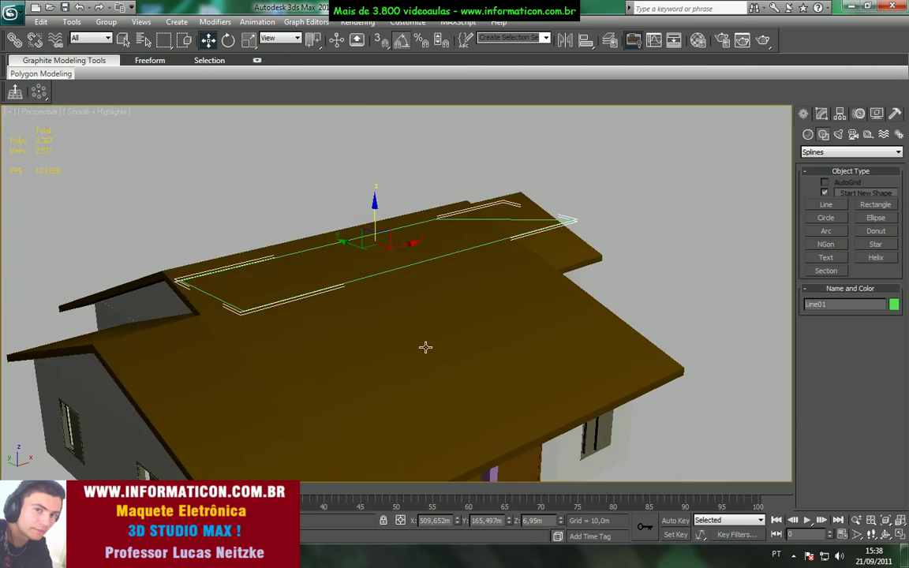
Step: Lower the porch outline from above the roof to ground level, at about Z -0.034 m
scroll(426, 347, down, 5)
drag(385, 203, 391, 324)
scroll(414, 378, up, 5)
middle_drag(426, 369, 426, 401)
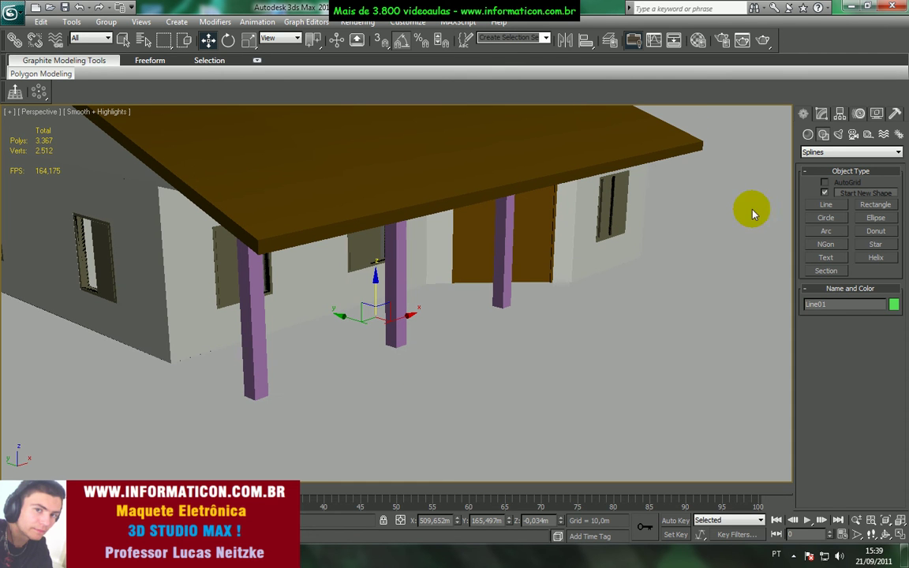
Step: Apply an Extrude modifier with an amount of 0.2 m to the porch outline
click(821, 114)
click(896, 149)
key(e)
key(e)
key(e)
key(e)
key(e)
click(842, 162)
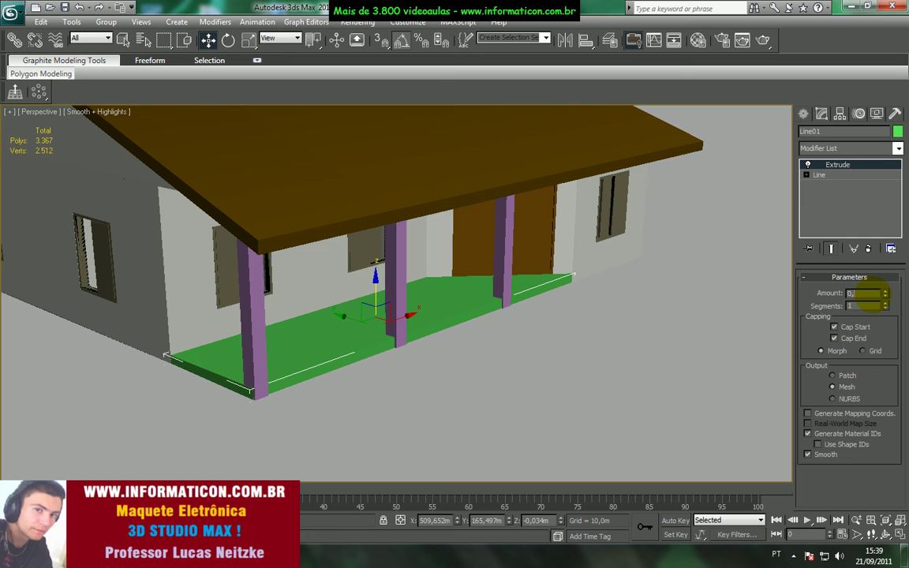
alt+middle_drag(661, 334, 600, 313)
scroll(599, 315, up, 3)
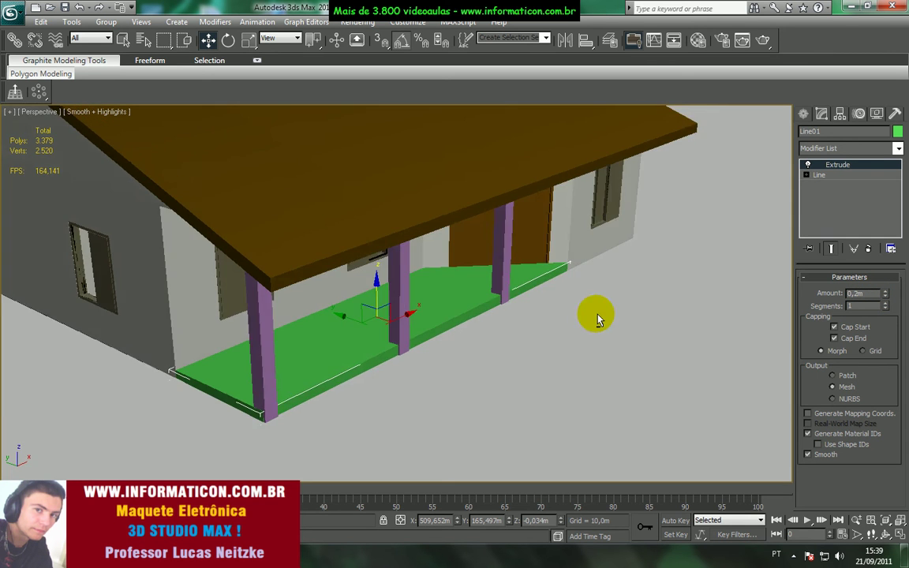
Step: Select the three porch pillars and nudge them slightly along the Y axis to align them with the slab's front edge
middle_drag(343, 390, 380, 344)
click(322, 377)
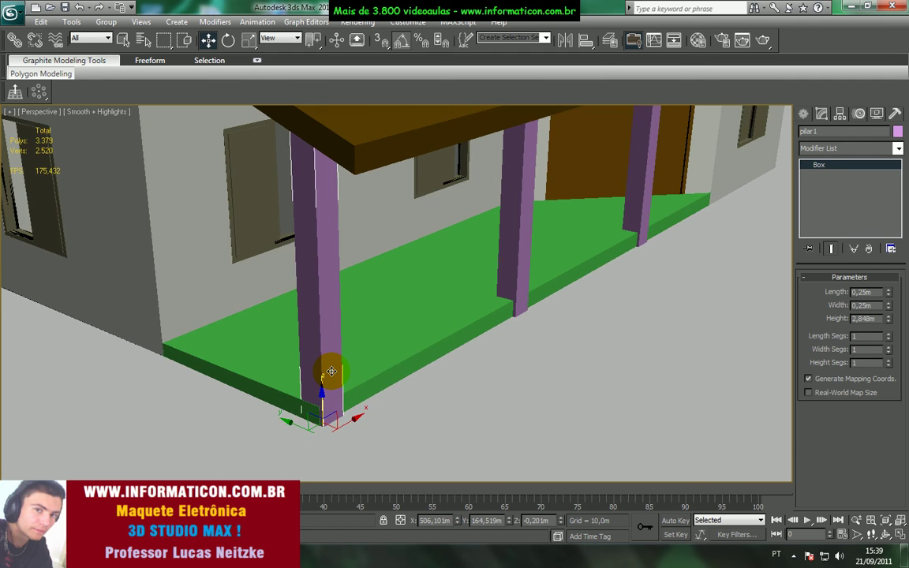
alt+middle_drag(330, 371, 480, 339)
ctrl+click(489, 331)
ctrl+click(624, 285)
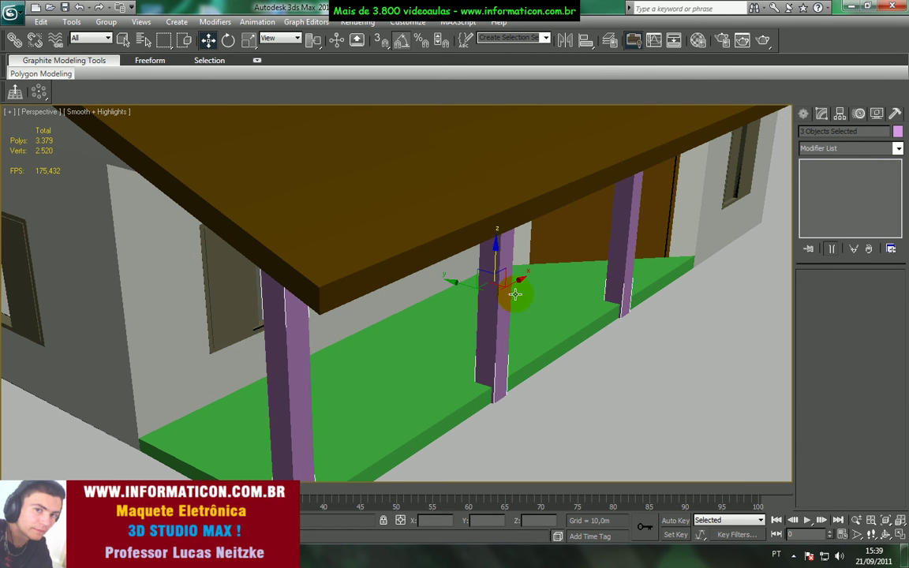
drag(462, 284, 459, 281)
alt+middle_drag(459, 281, 515, 253)
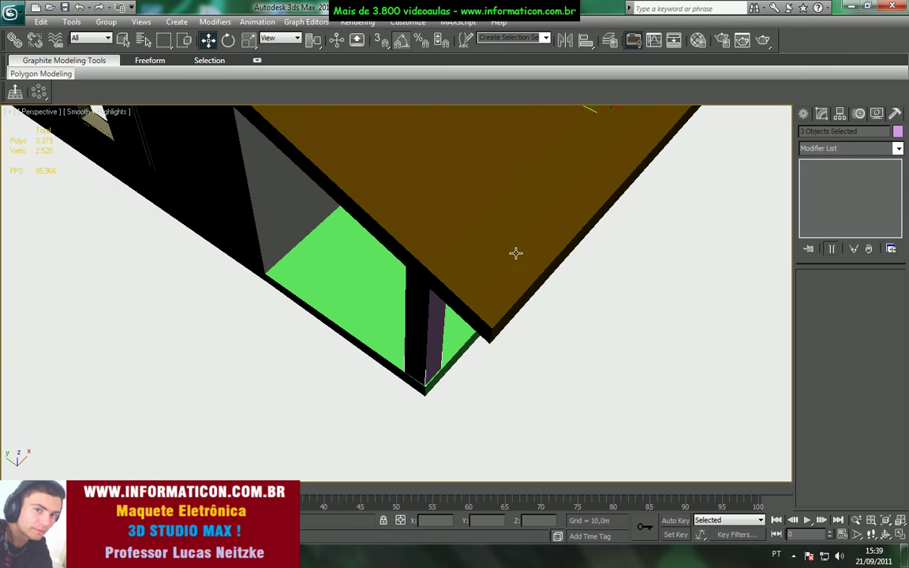
mouse_move(583, 148)
alt+middle_down()
mouse_move(594, 132)
mouse_move(592, 143)
alt+middle_up()
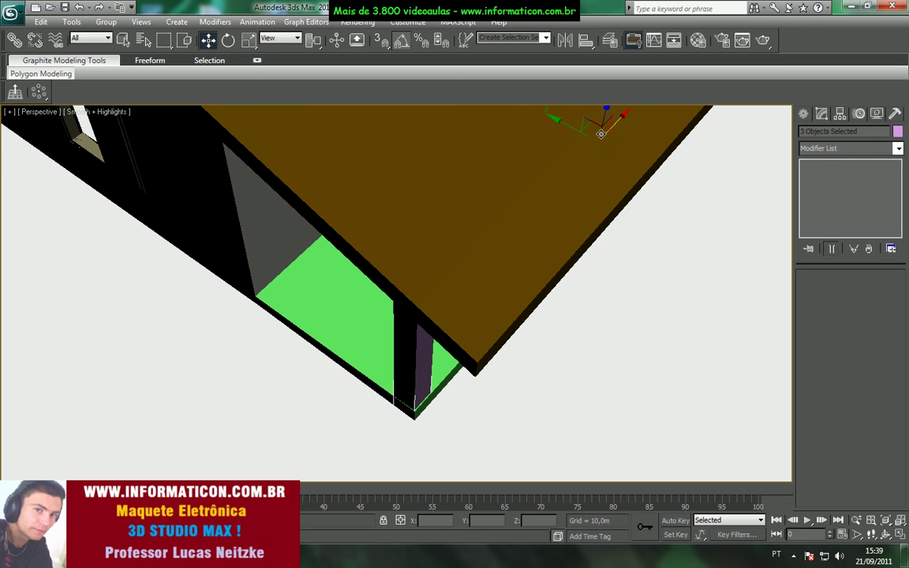
drag(579, 128, 580, 129)
alt+middle_drag(535, 166, 430, 229)
Step: Select the porch slab and set its Extrude amount to 0.05 m
click(460, 248)
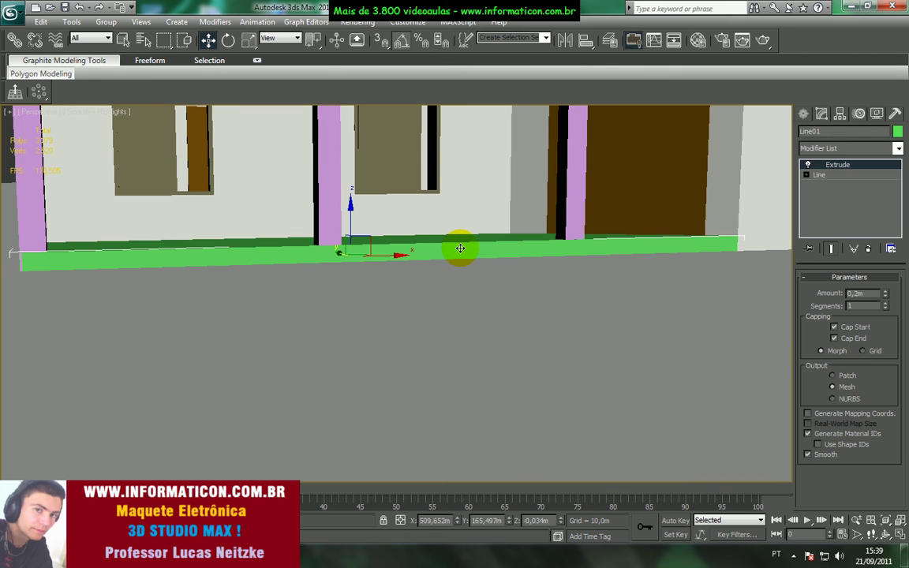
mouse_move(351, 222)
mouse_down()
mouse_move(345, 246)
mouse_move(346, 233)
mouse_up()
mouse_move(390, 242)
alt+middle_down()
mouse_move(412, 260)
mouse_move(389, 249)
alt+middle_up()
drag(393, 250, 411, 252)
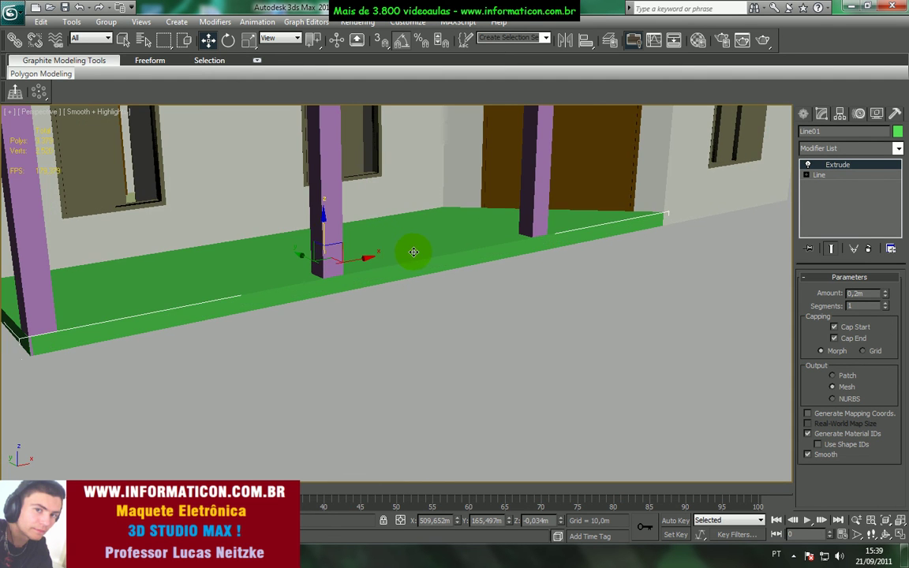
alt+middle_drag(417, 247, 325, 267)
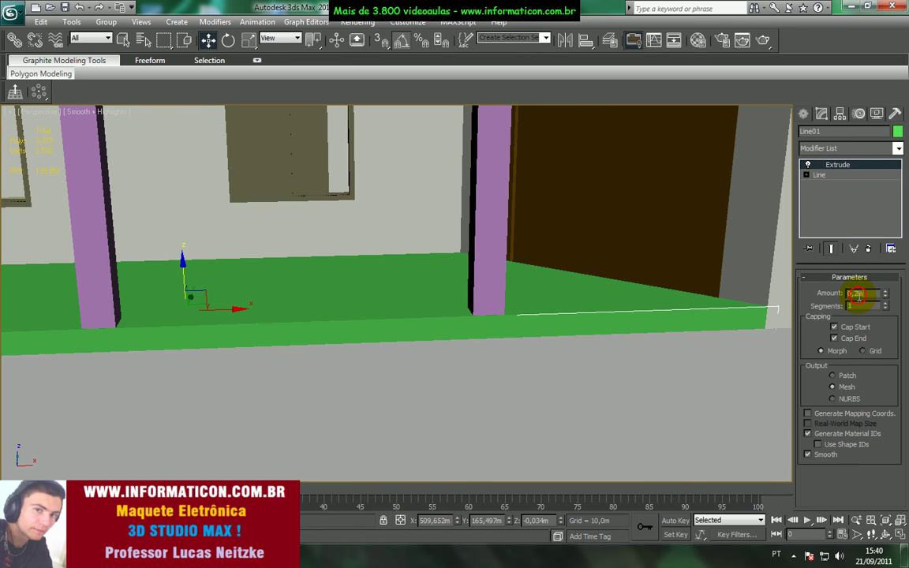
text(5)
key(Return)
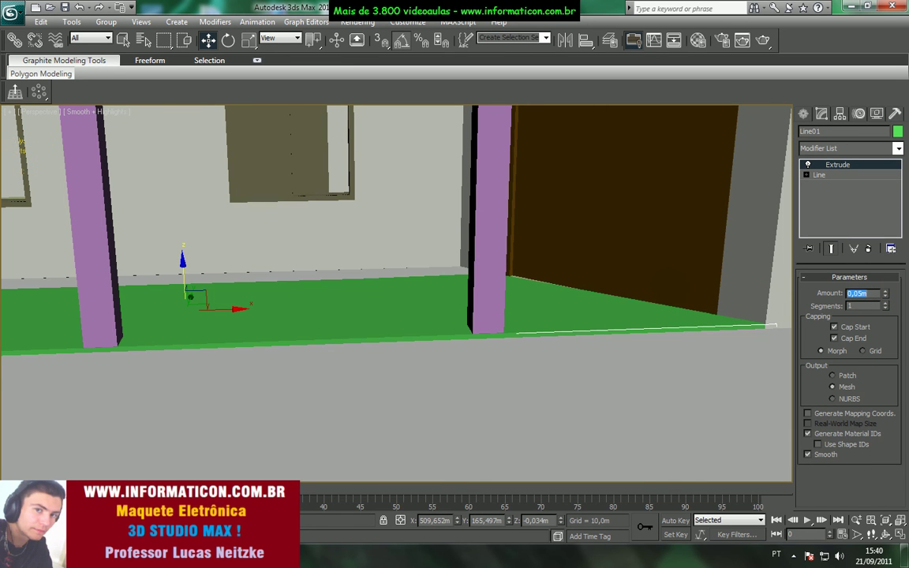
alt+middle_drag(614, 359, 442, 345)
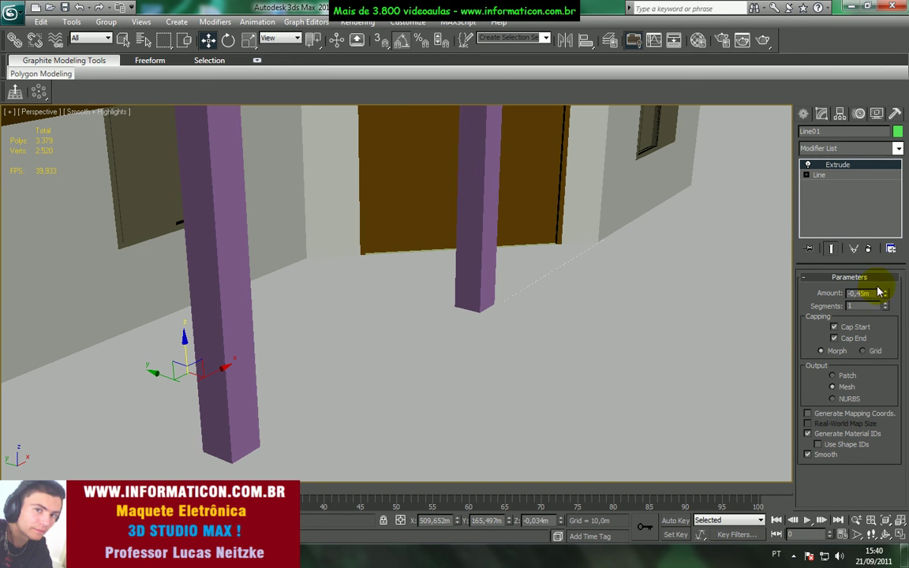
text(0,05)
key(Return)
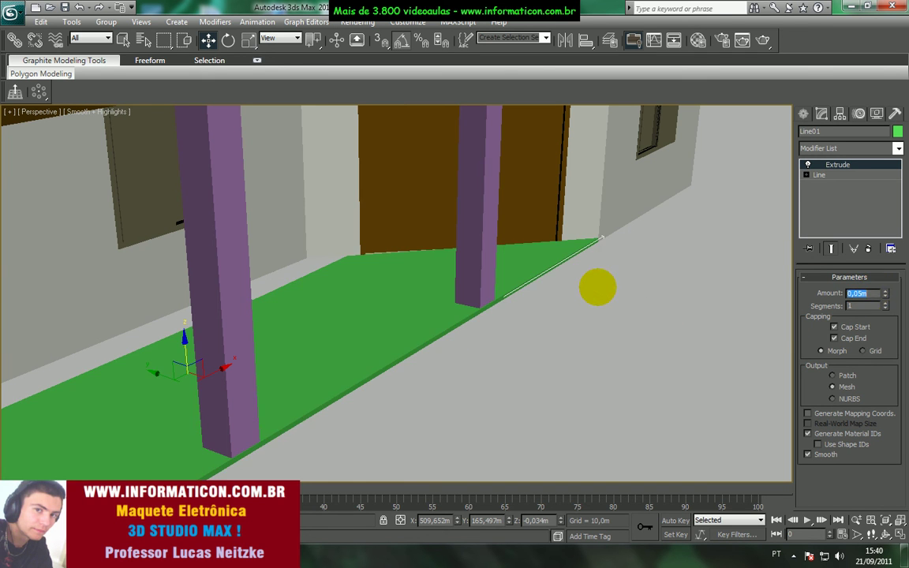
Step: In the Left view, lower the porch slab slightly to about Z -0.046 m, near the wall base
scroll(158, 344, down, 3)
alt+middle_drag(217, 337, 284, 315)
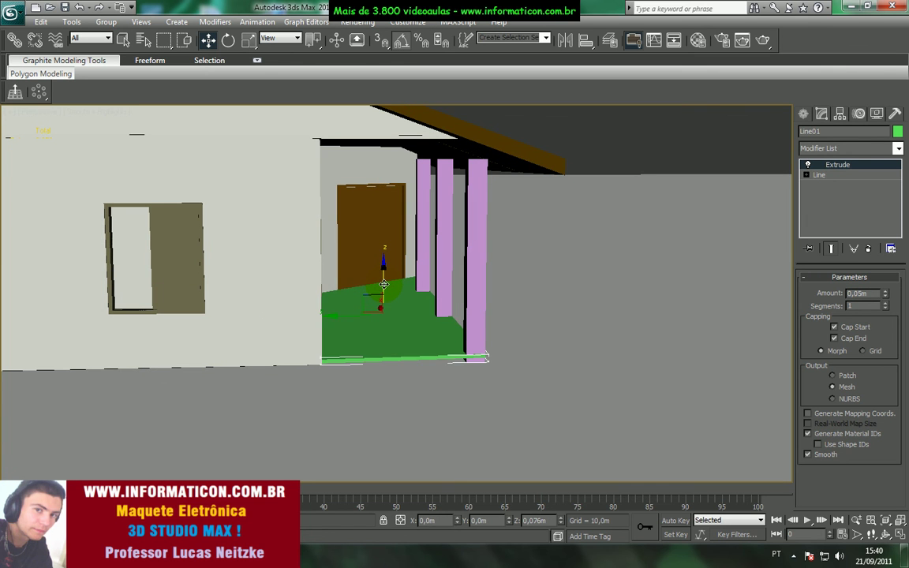
scroll(399, 292, down, 2)
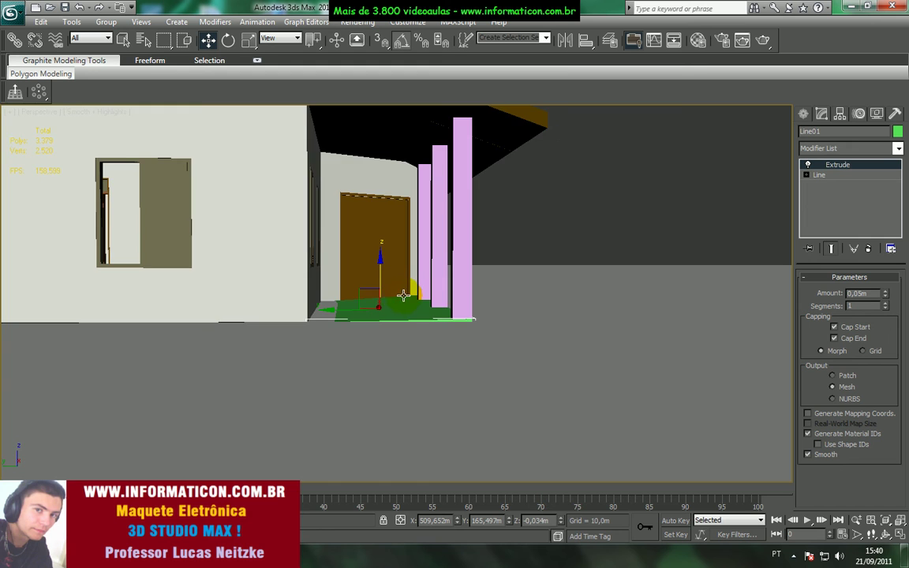
key(l)
key(z)
scroll(385, 294, up, 2)
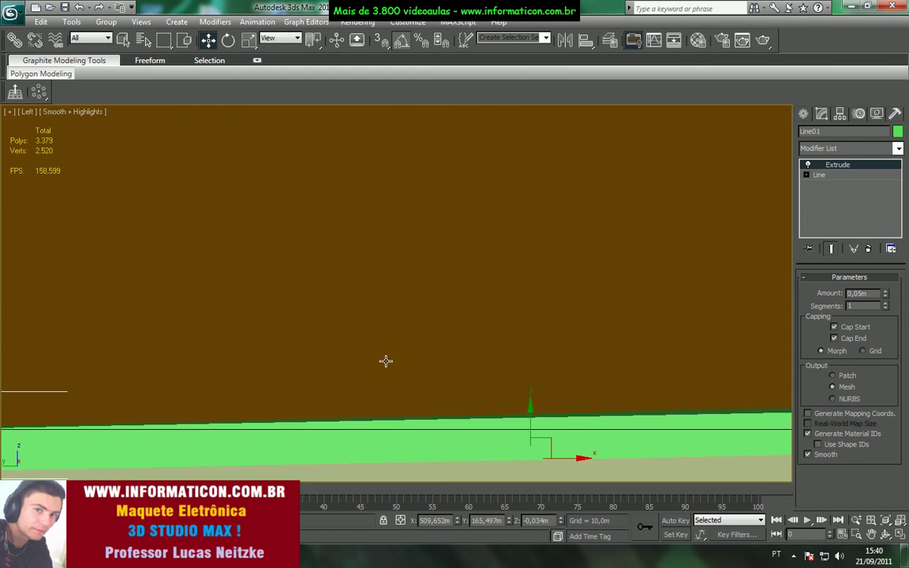
middle_drag(385, 362, 374, 264)
scroll(436, 352, down, 4)
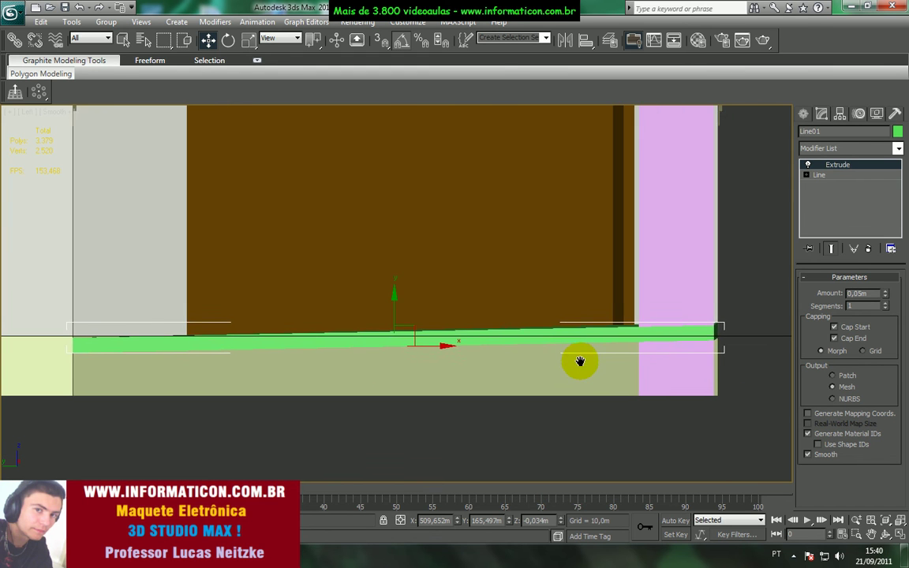
scroll(505, 359, down, 2)
drag(395, 291, 386, 292)
right_click(412, 320)
mouse_move(455, 436)
click(564, 433)
click(461, 314)
key(ctrl+z)
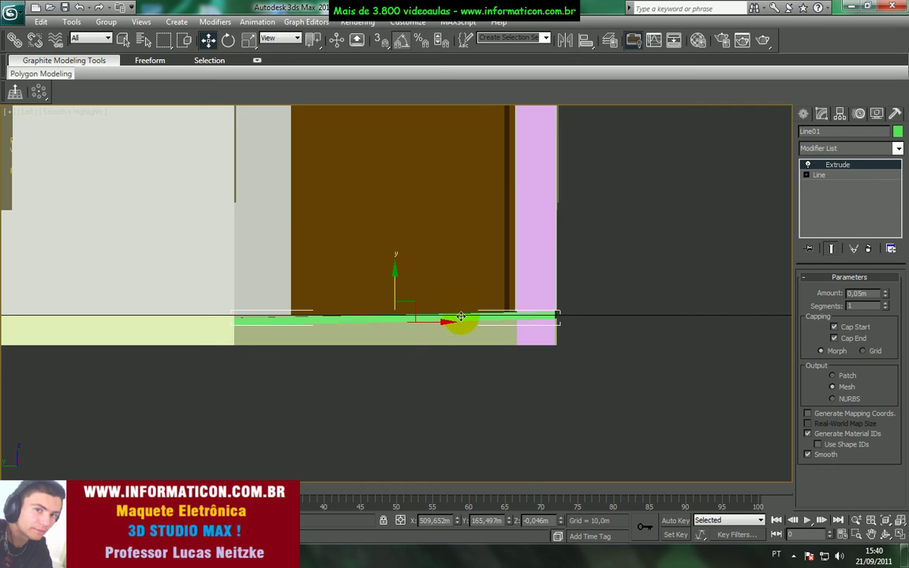
Step: Convert the porch slab to an Editable Poly
right_click(459, 319)
mouse_move(519, 436)
click(601, 446)
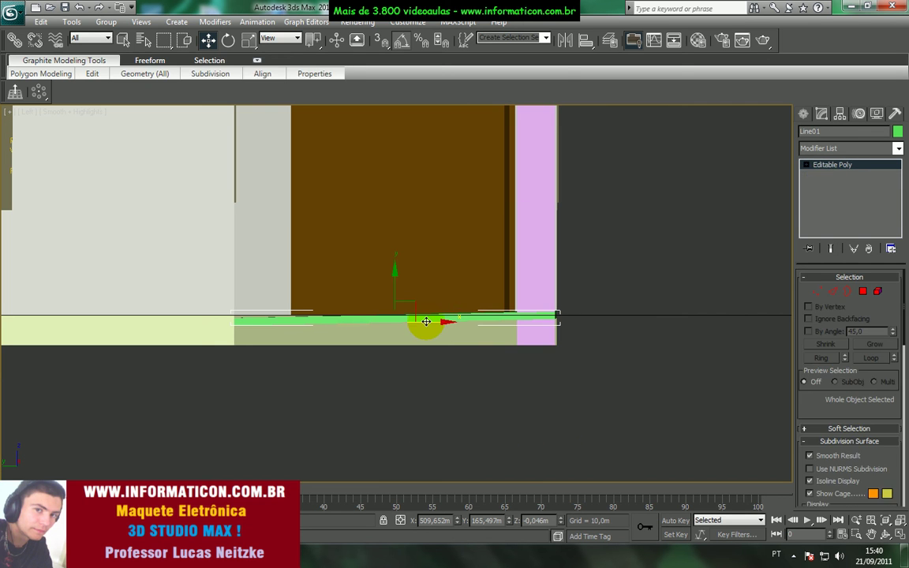
Step: Level the porch slab by adjusting the heights of its end vertices, and return to the whole object in the perspective view
key(1)
drag(548, 270, 574, 339)
scroll(385, 343, up, 2)
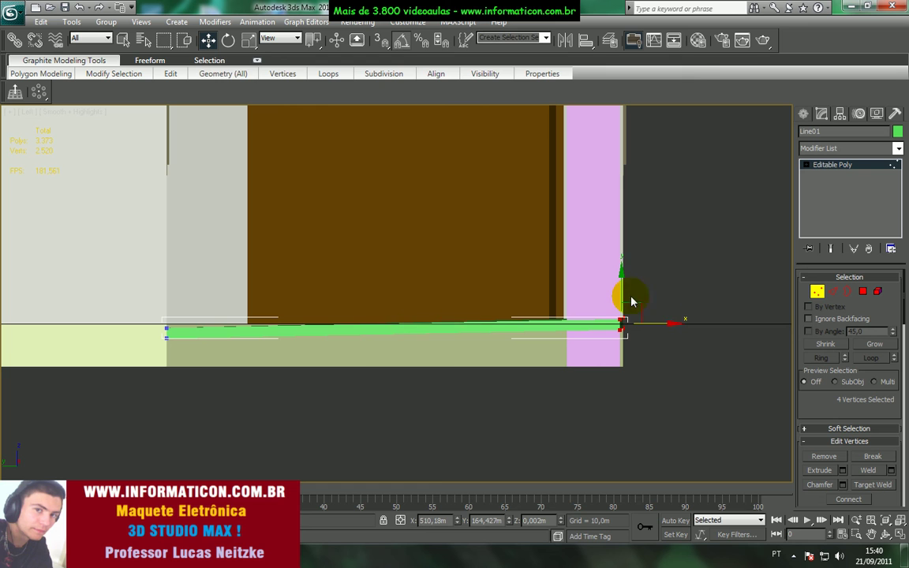
drag(623, 293, 621, 297)
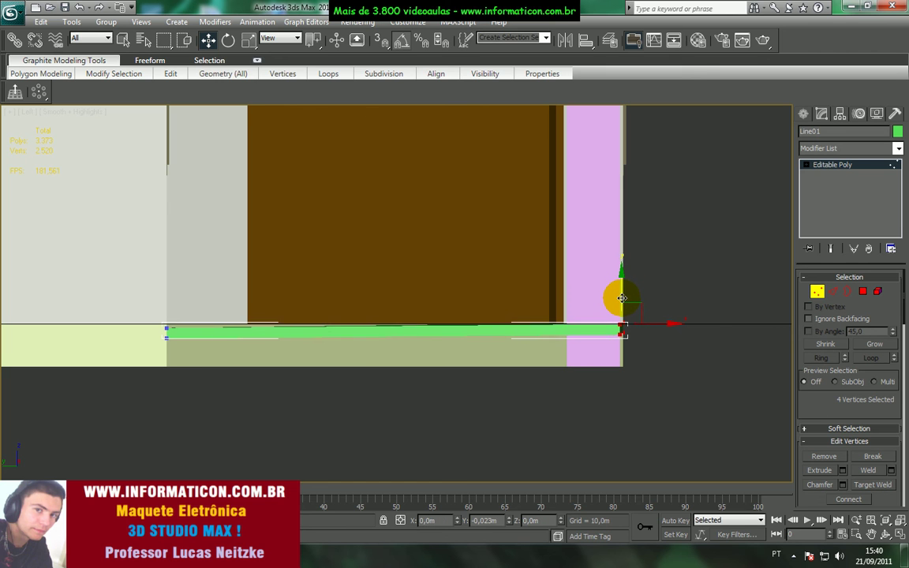
drag(66, 302, 183, 371)
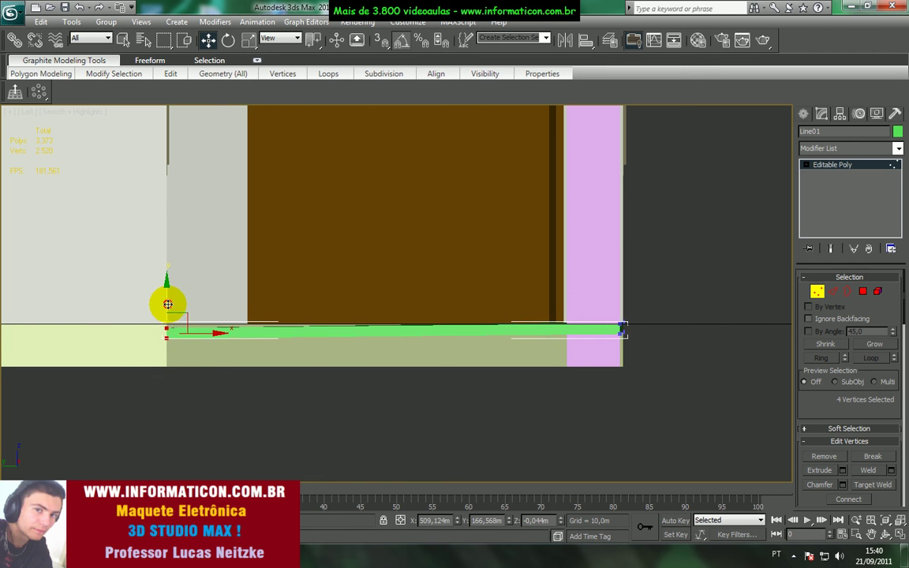
drag(605, 312, 642, 350)
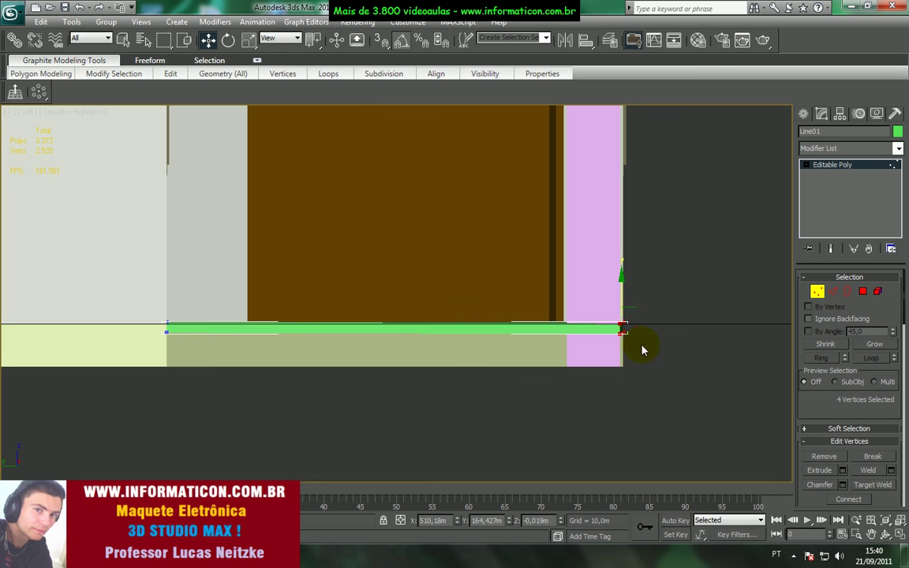
drag(623, 302, 623, 296)
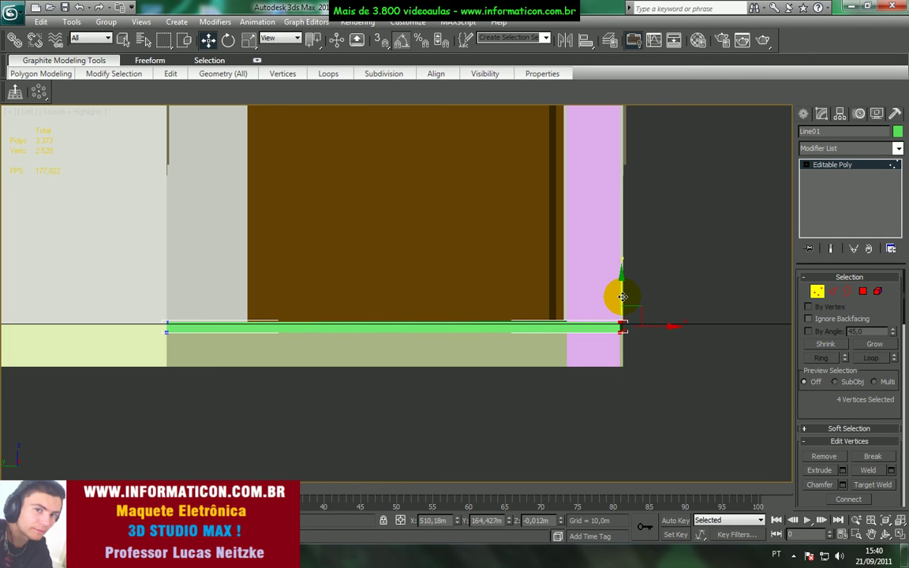
key(p)
mouse_move(305, 292)
alt+middle_down()
mouse_move(323, 306)
mouse_move(314, 324)
mouse_move(376, 317)
mouse_move(355, 305)
mouse_move(304, 314)
mouse_move(333, 340)
alt+middle_up()
key(F3)
scroll(322, 319, down, 3)
click(819, 292)
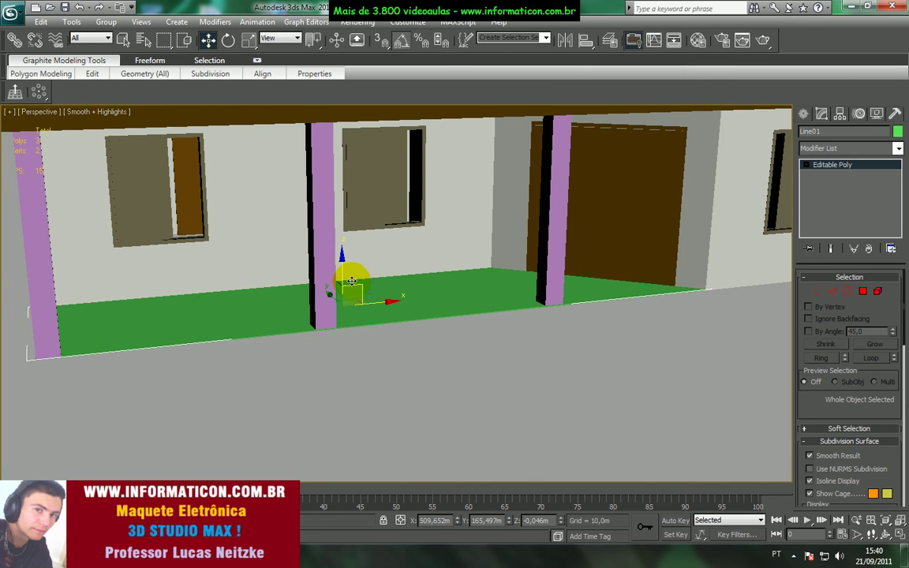
Step: Select the entrance door and try reducing its PivotDoor height to 2.0 m
scroll(482, 323, down, 5)
mouse_move(481, 321)
alt+middle_down()
mouse_move(416, 317)
mouse_move(473, 318)
mouse_move(399, 330)
mouse_move(474, 327)
mouse_move(532, 310)
mouse_move(508, 328)
mouse_move(369, 319)
mouse_move(497, 318)
alt+middle_up()
scroll(556, 281, up, 4)
scroll(395, 337, up, 4)
middle_drag(556, 282, 363, 264)
click(588, 301)
scroll(476, 341, down, 5)
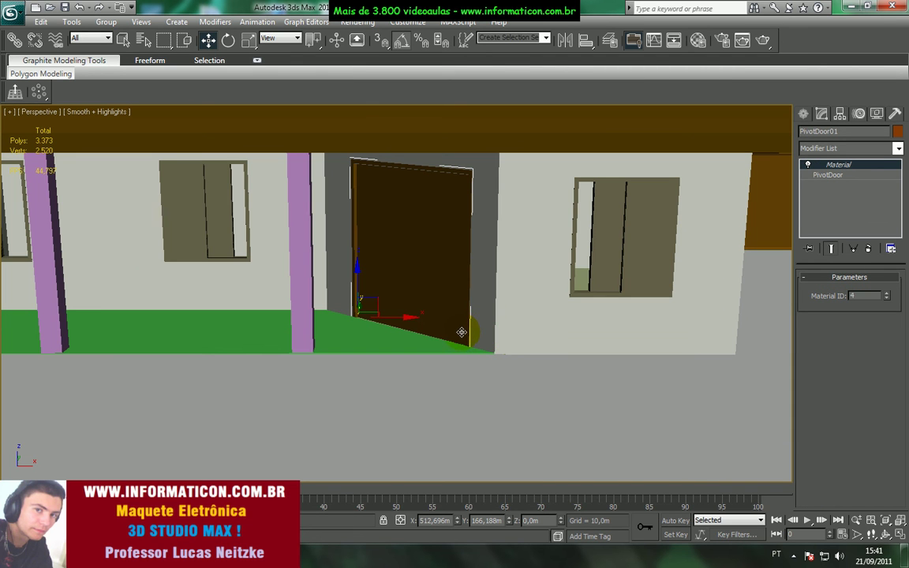
click(856, 175)
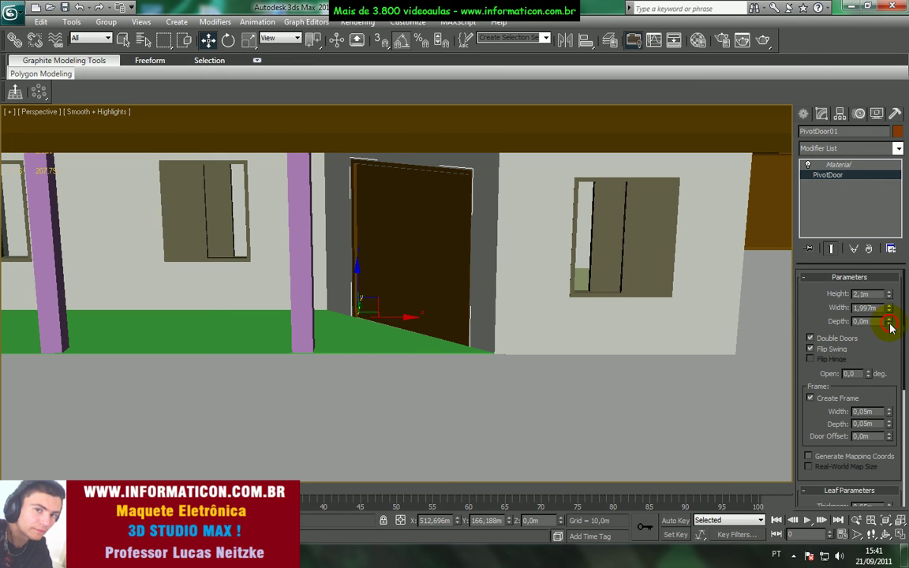
mouse_move(890, 323)
mouse_down()
mouse_move(887, 300)
mouse_move(895, 330)
mouse_move(893, 316)
mouse_move(891, 324)
mouse_up()
mouse_move(890, 308)
mouse_down()
mouse_move(893, 316)
mouse_move(891, 298)
mouse_up()
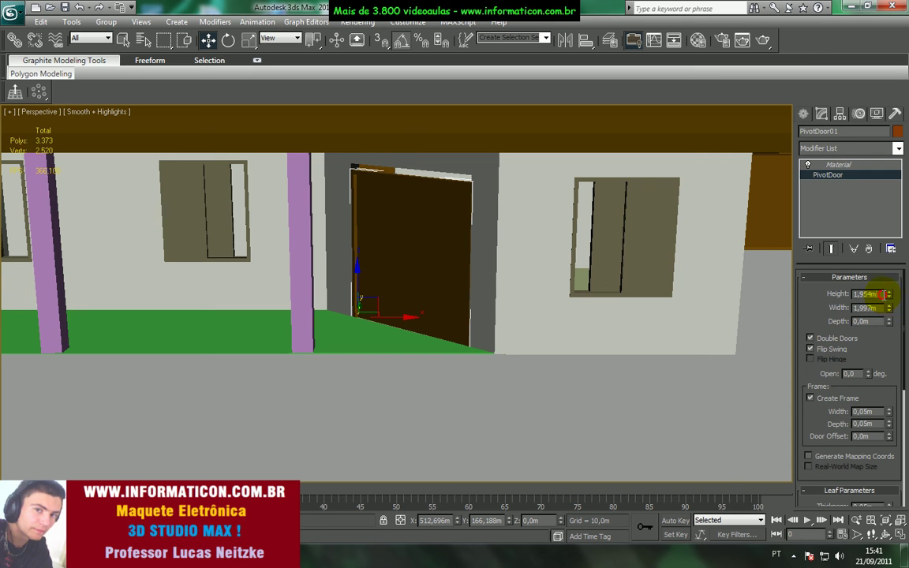
click(882, 294)
middle_drag(442, 221, 394, 278)
scroll(438, 237, up, 5)
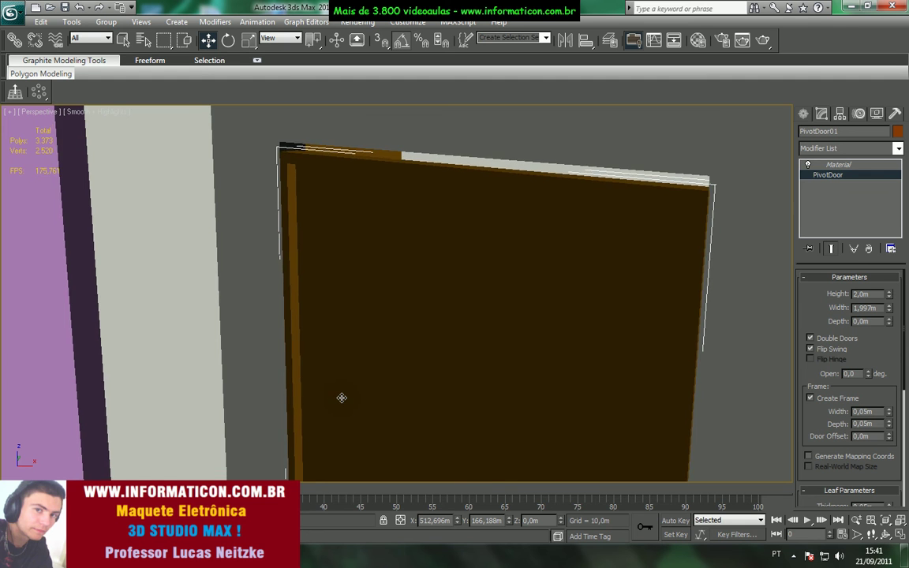
Step: Check the entrance door from inside the house and undo the last door height change
scroll(420, 388, down, 3)
alt+middle_drag(442, 374, 371, 376)
scroll(389, 403, up, 3)
middle_drag(484, 394, 488, 360)
key(7)
key(ctrl+z)
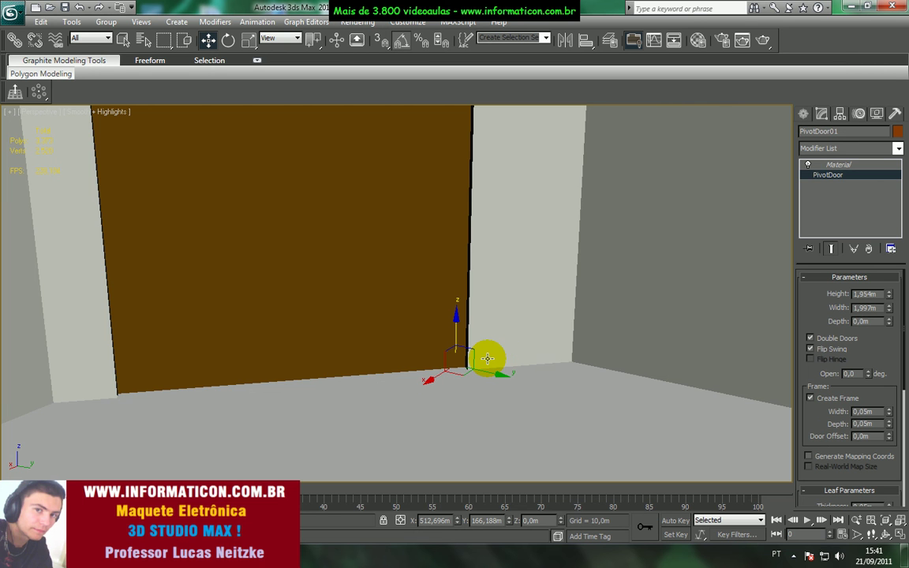
Step: Examine the house floor and the porch front around the entrance door, leaving nothing selected
scroll(462, 366, down, 5)
alt+middle_drag(462, 367, 513, 389)
scroll(637, 387, up, 2)
click(603, 381)
scroll(567, 383, down, 7)
scroll(490, 392, up, 5)
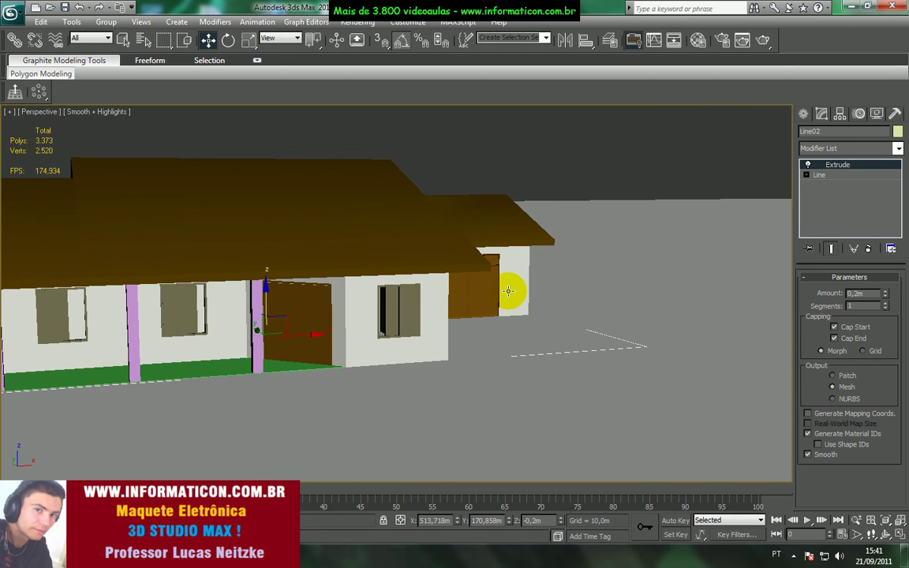
click(508, 155)
alt+middle_drag(452, 314, 438, 374)
scroll(462, 335, down, 4)
scroll(408, 310, up, 5)
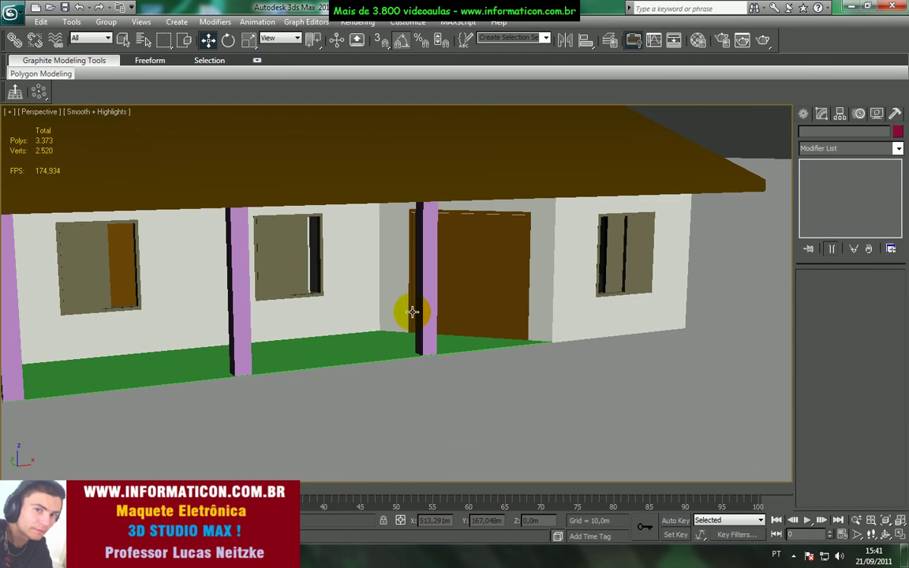
Step: Select the three porch pillars and assign them the 07 - Default Multi/Sub-Object material
click(423, 316)
alt+middle_drag(423, 315, 501, 319)
ctrl+click(416, 315)
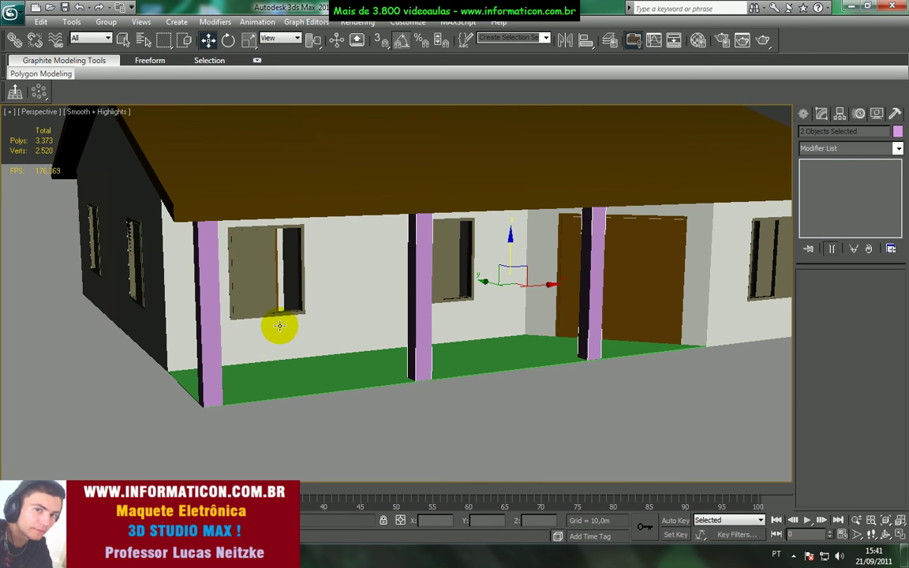
ctrl+click(217, 344)
key(m)
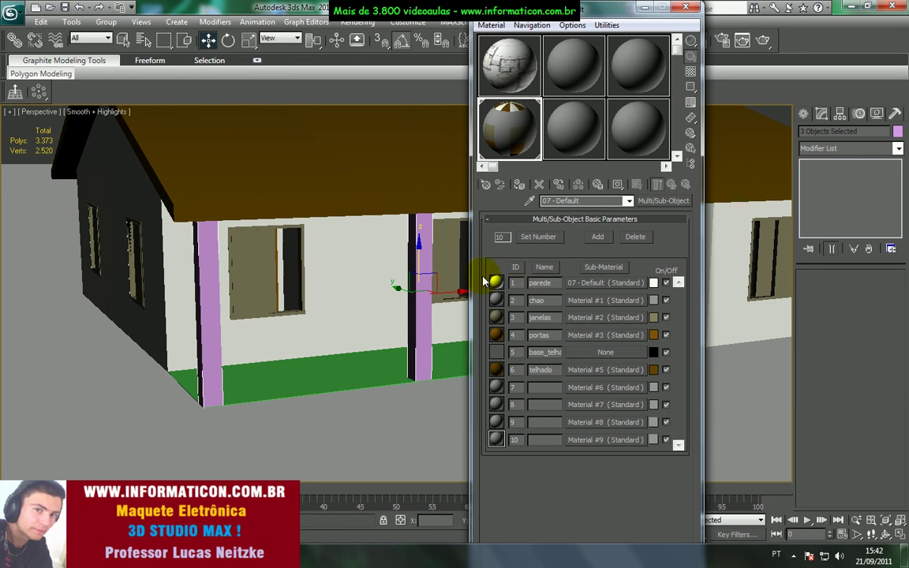
click(520, 187)
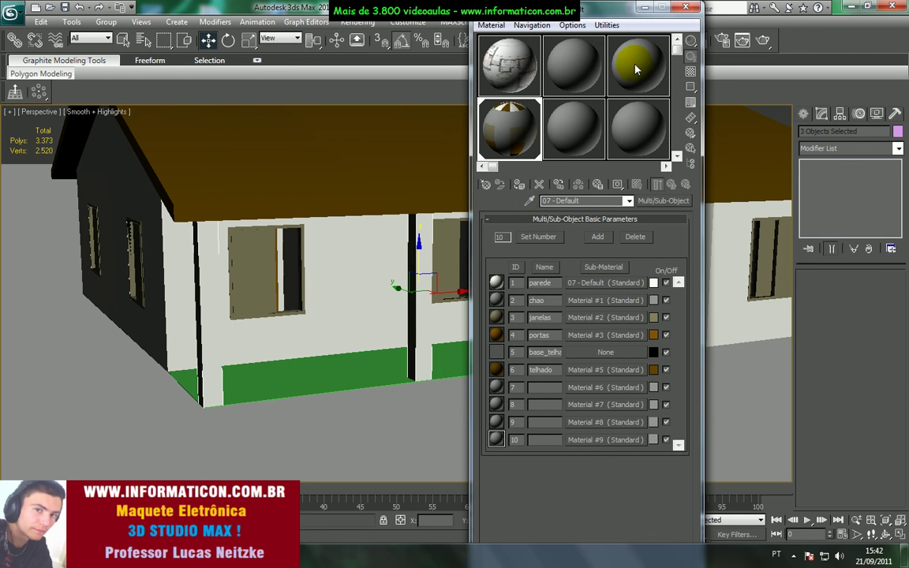
click(685, 6)
Step: Add a Material modifier to the three pillars and clear the selection
click(826, 148)
key(m)
key(m)
click(832, 173)
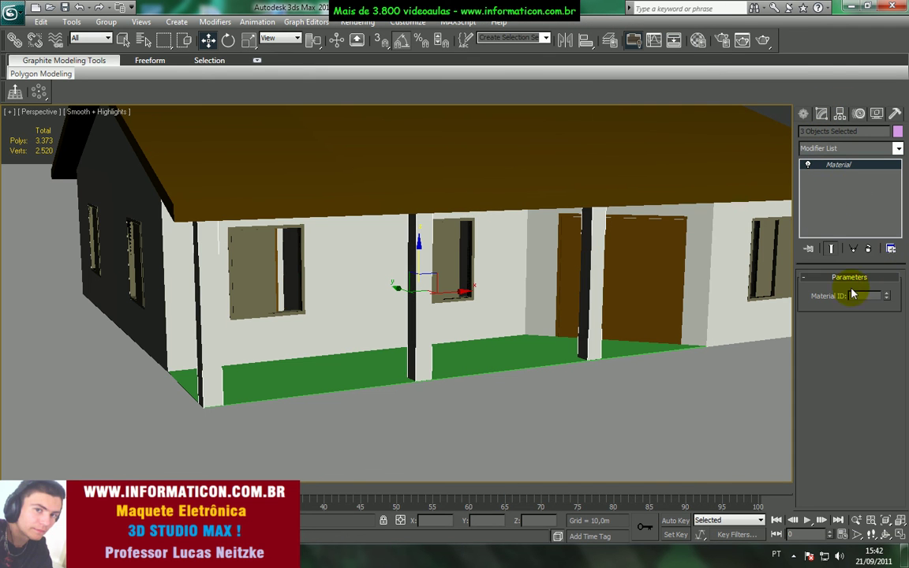
click(674, 383)
Step: Save the scene and view the whole house from above the roof
scroll(373, 296, down, 3)
alt+middle_drag(373, 296, 414, 331)
middle_drag(589, 337, 393, 338)
click(10, 12)
click(15, 121)
alt+middle_drag(286, 221, 360, 178)
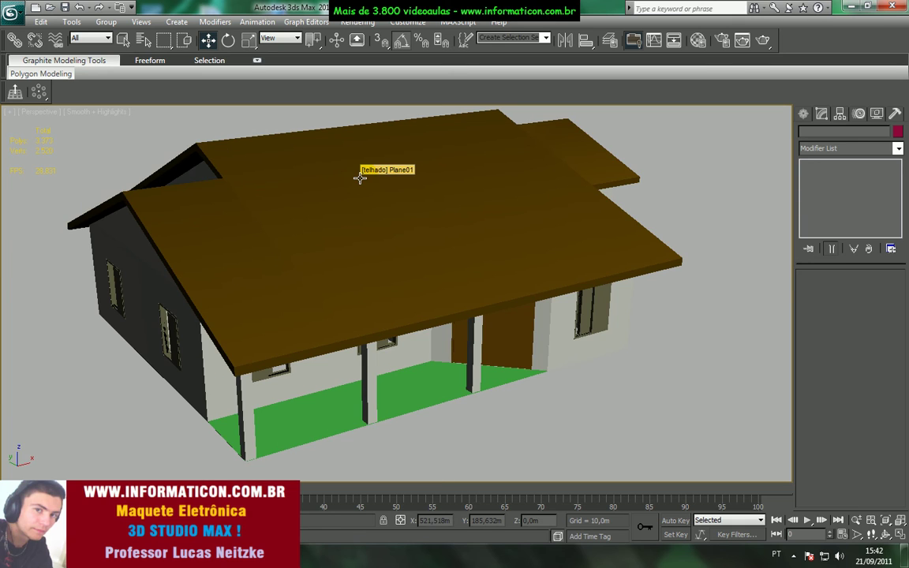